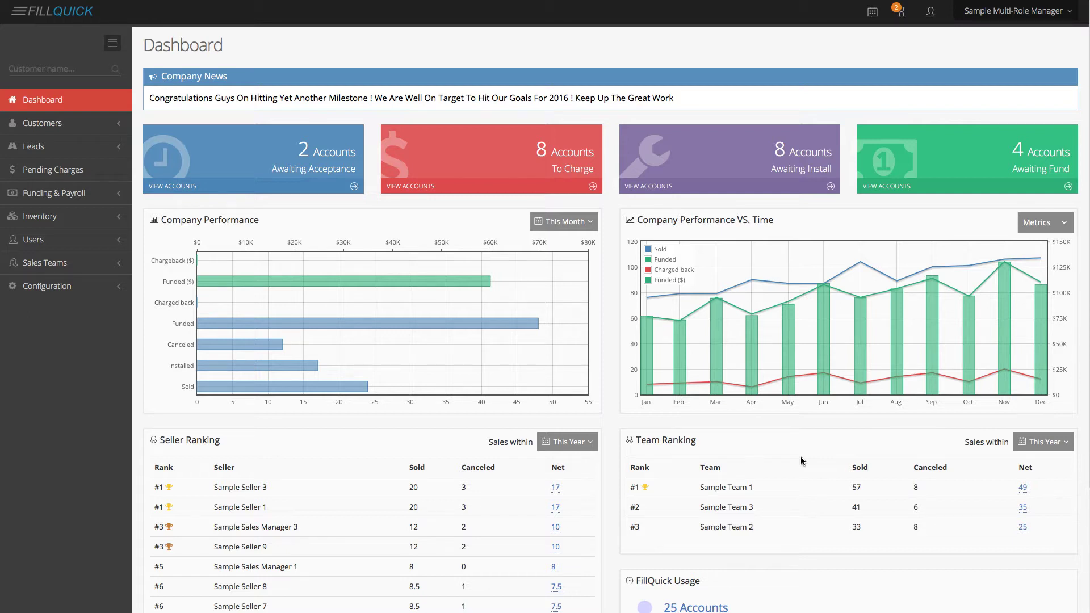
- Expand the Leads menu in the sidebar to reveal its New and List options
click(64, 149)
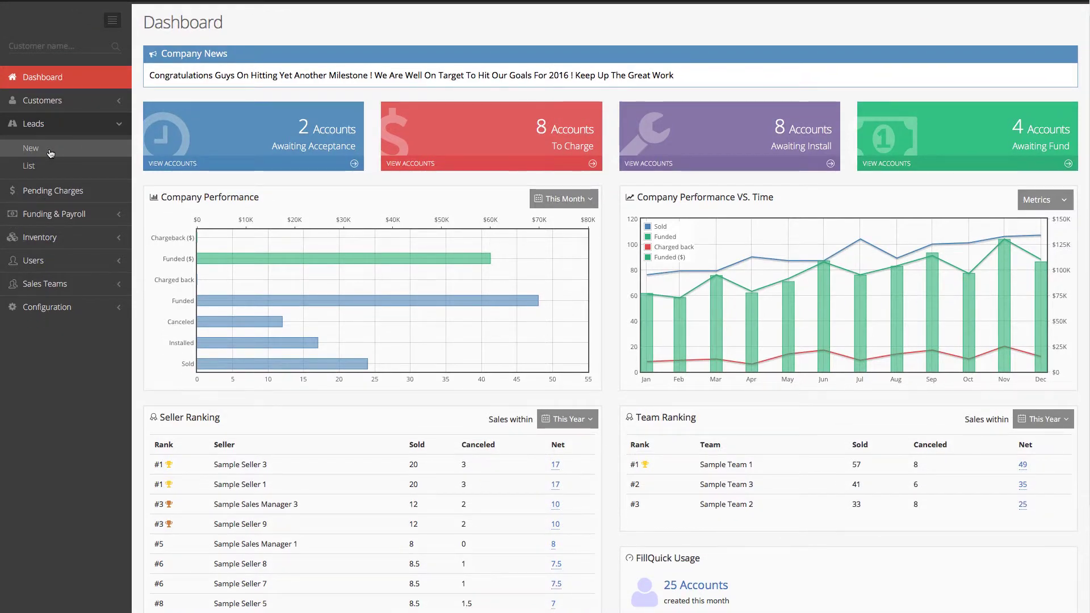
- Start a new lead sourced from Flyers with the customer's first name, last name and phone number
click(51, 152)
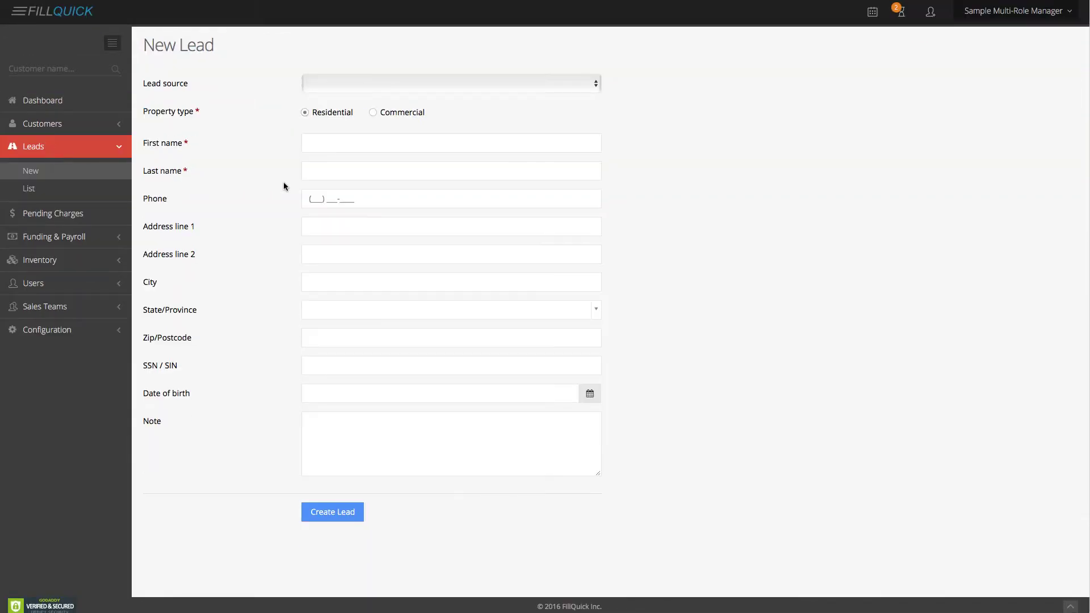
click(519, 87)
click(503, 112)
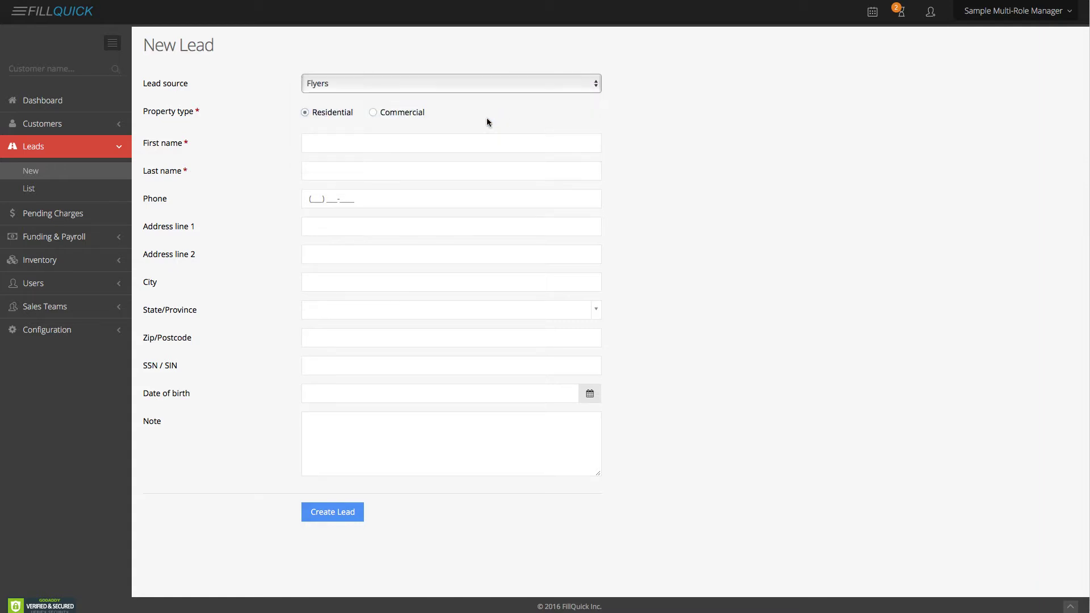
click(341, 142)
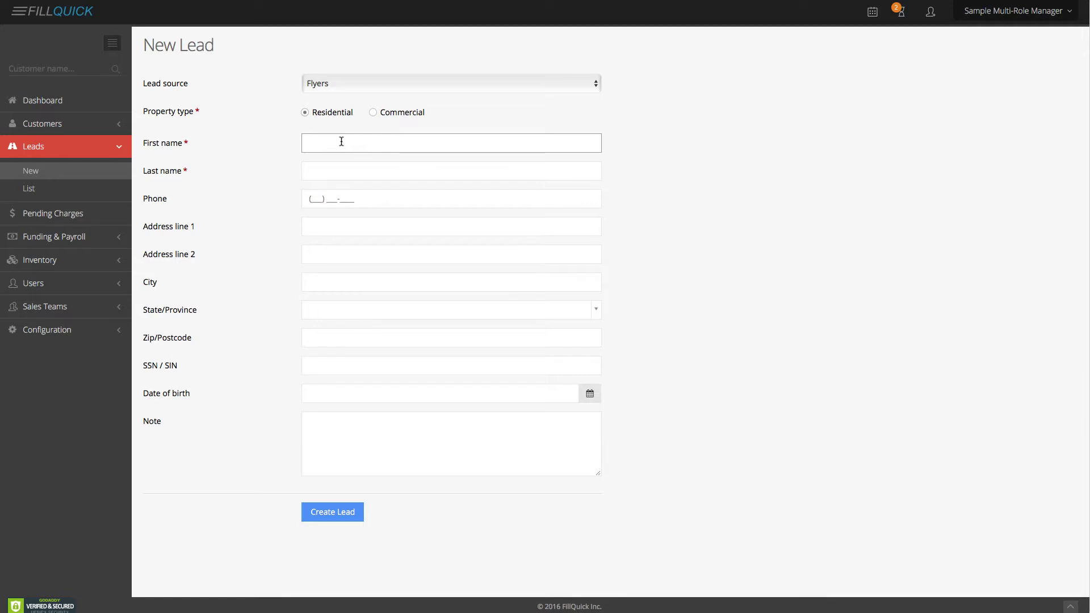
key(Tab)
key(Tab)
- Enter the customer's street address, city, state and zip code, then create the lead
key(Tab)
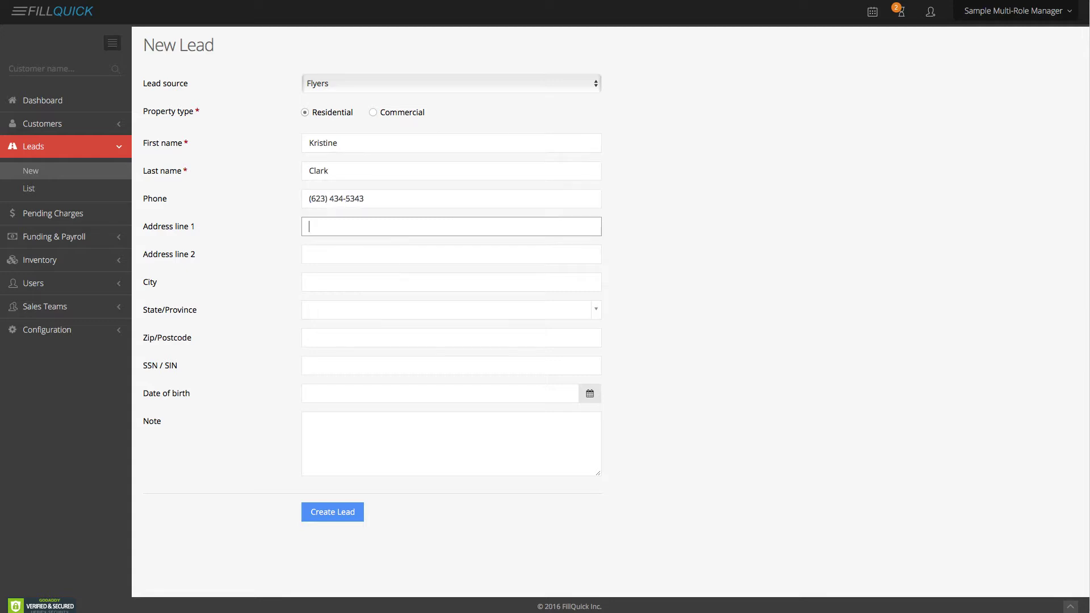
key(Tab)
text(Phoenix)
key(Tab)
text(Arizona)
key(Tab)
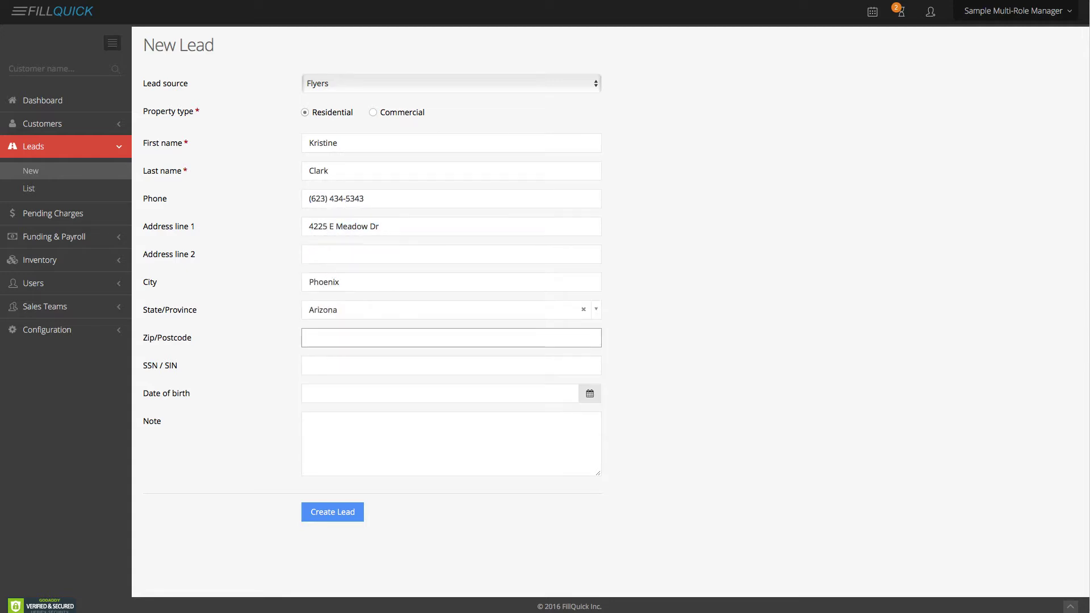
text(85032)
click(741, 358)
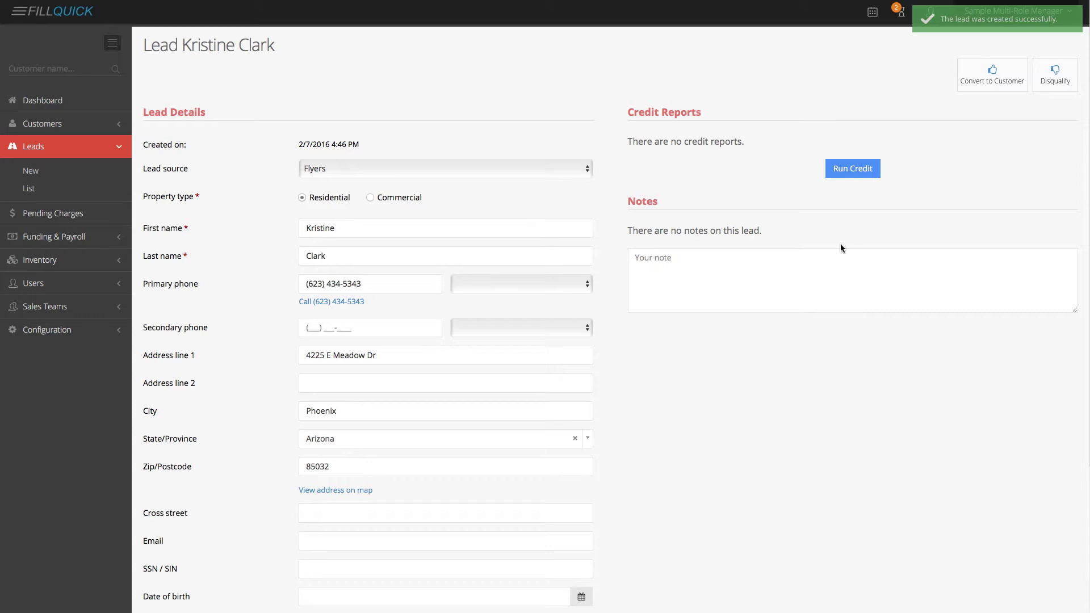
- Run a Hart - TransUnion credit check and apply the 704 (B) report to the lead
click(873, 176)
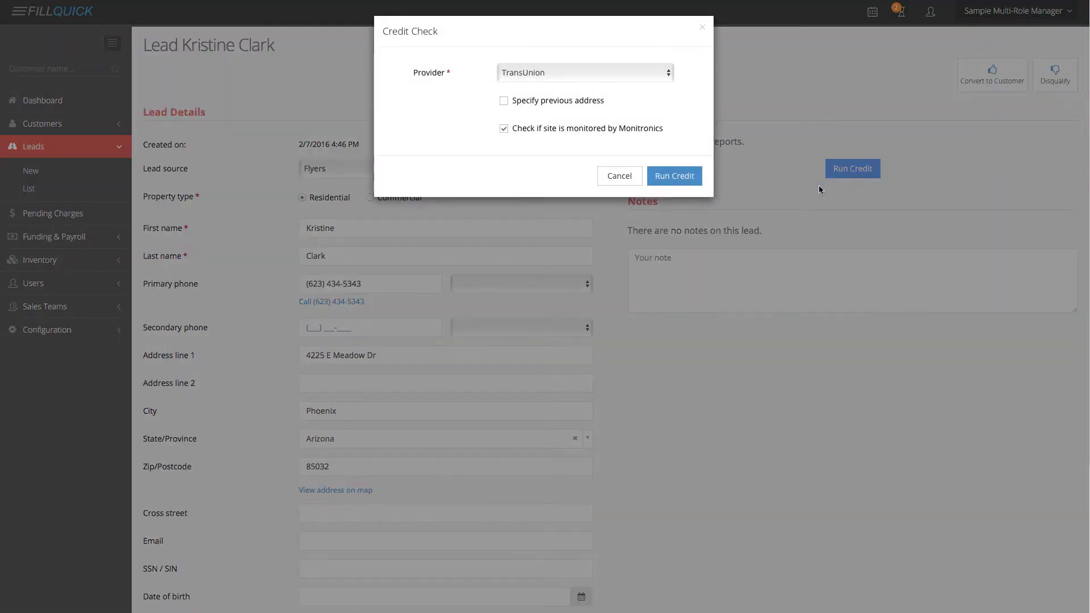
click(631, 75)
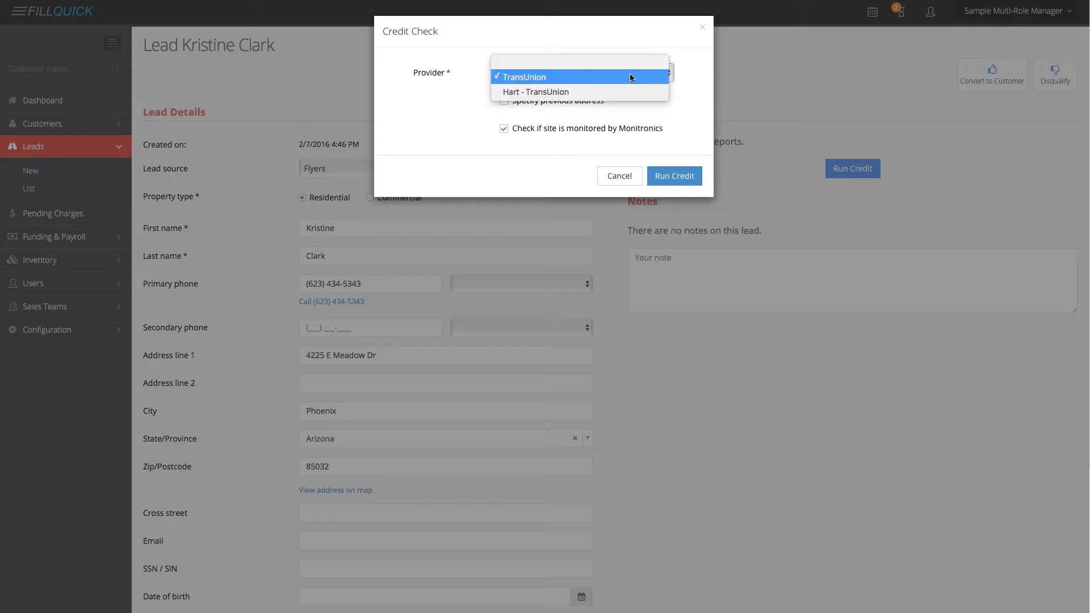
click(536, 95)
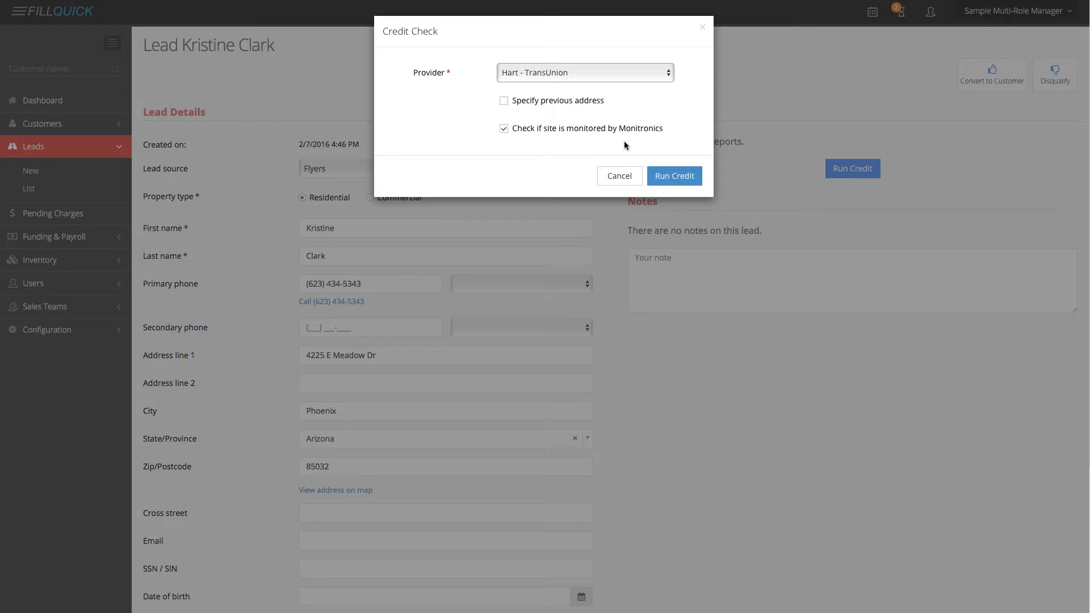
click(668, 180)
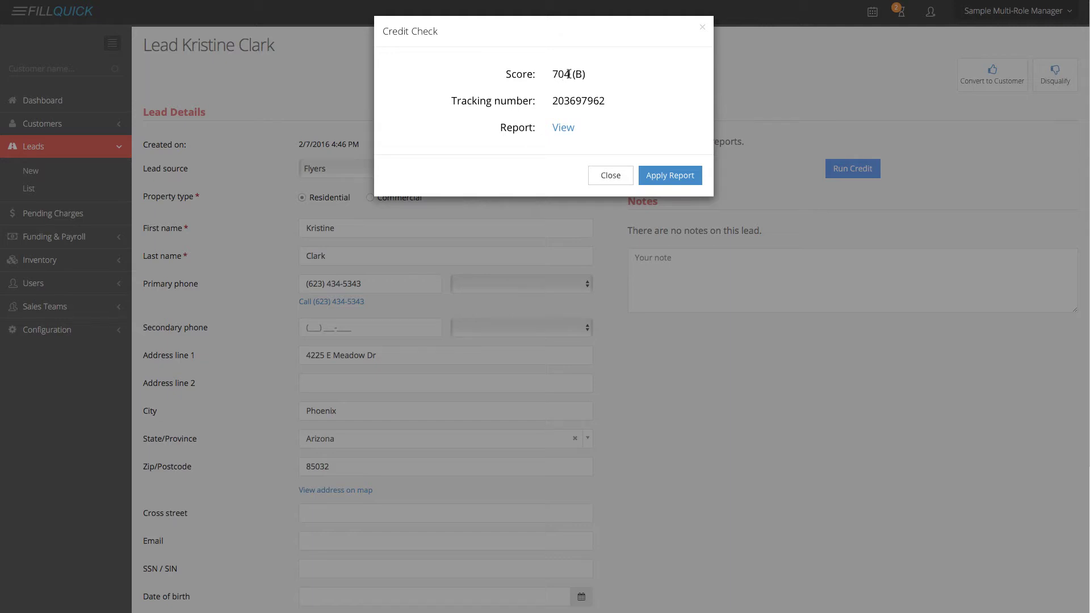
click(671, 178)
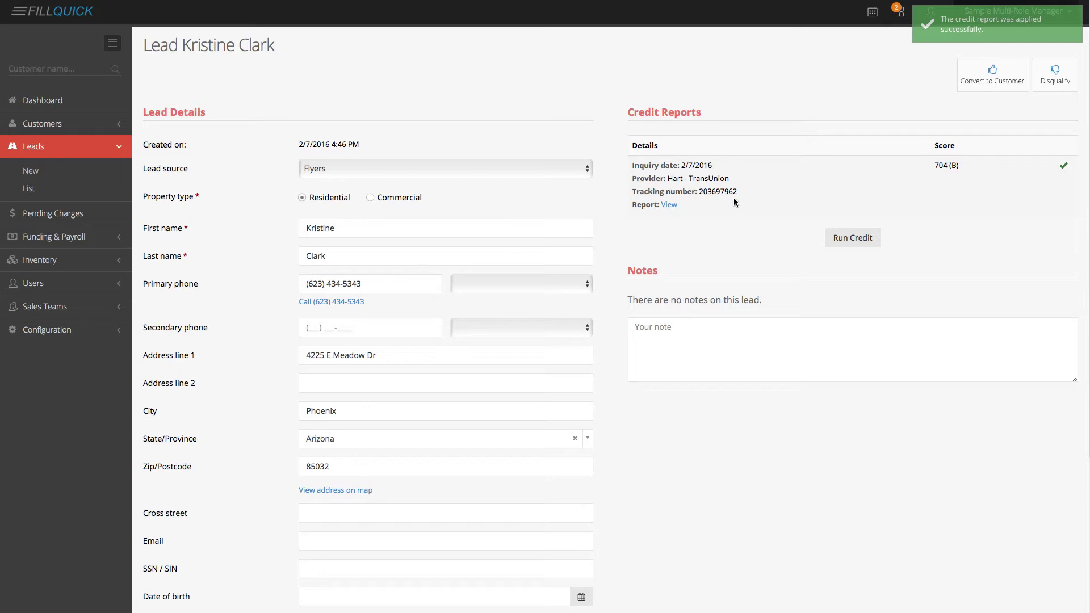
- Convert the lead to a customer, enter the account and receiver numbers, and assign Sample Seller 1
click(975, 91)
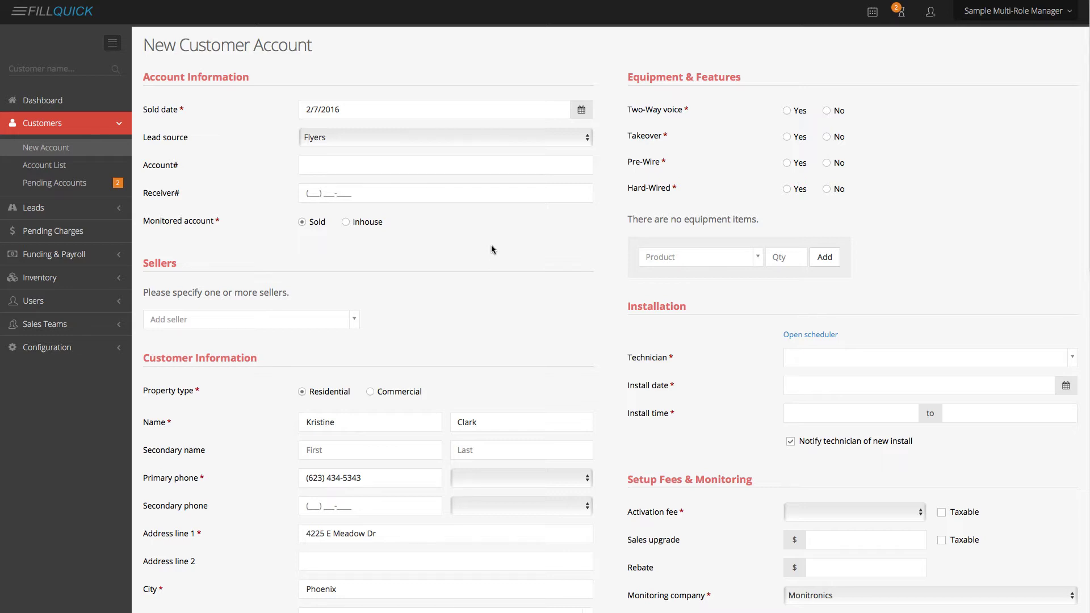
click(361, 170)
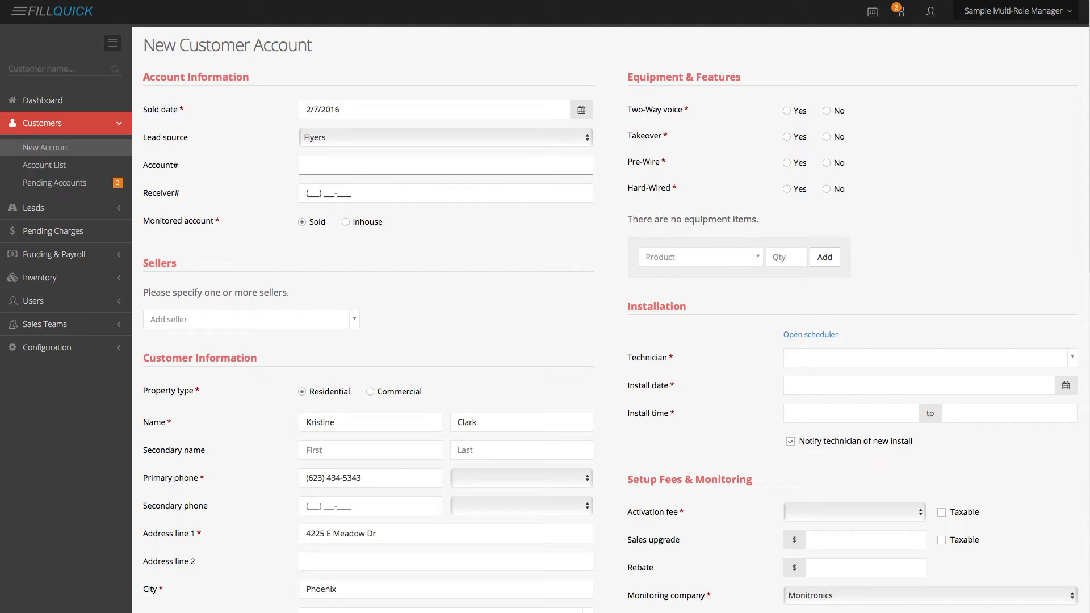
key(Tab)
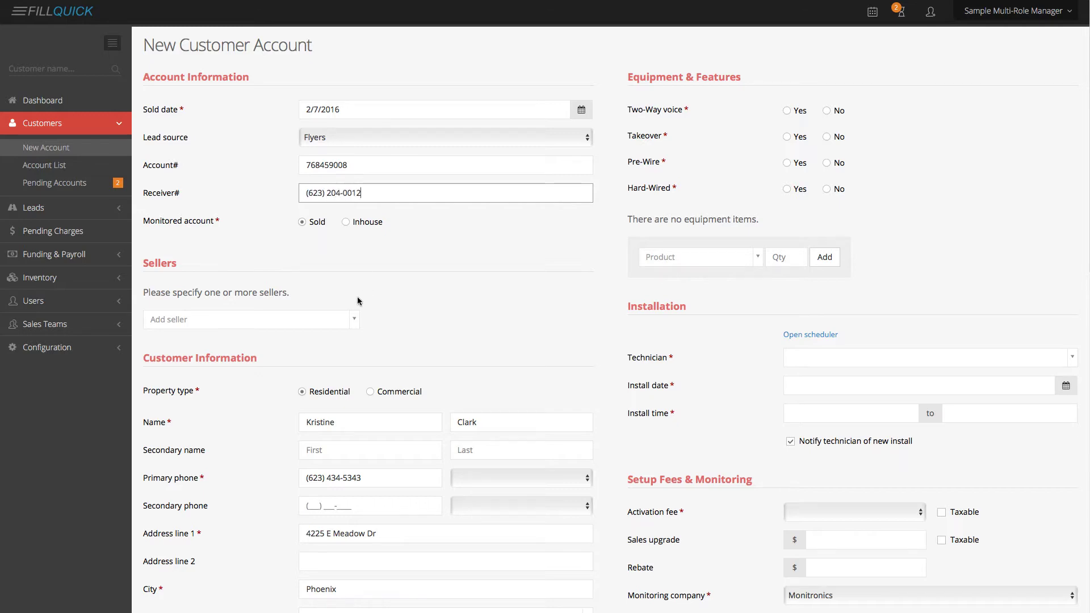
click(319, 320)
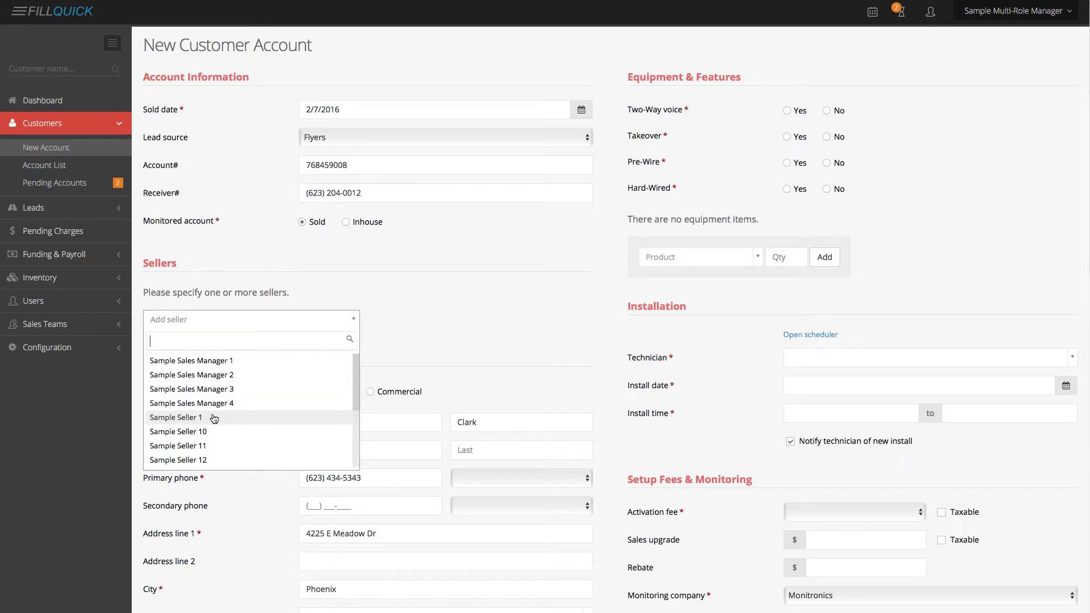
click(273, 418)
scroll(438, 373, down, 5)
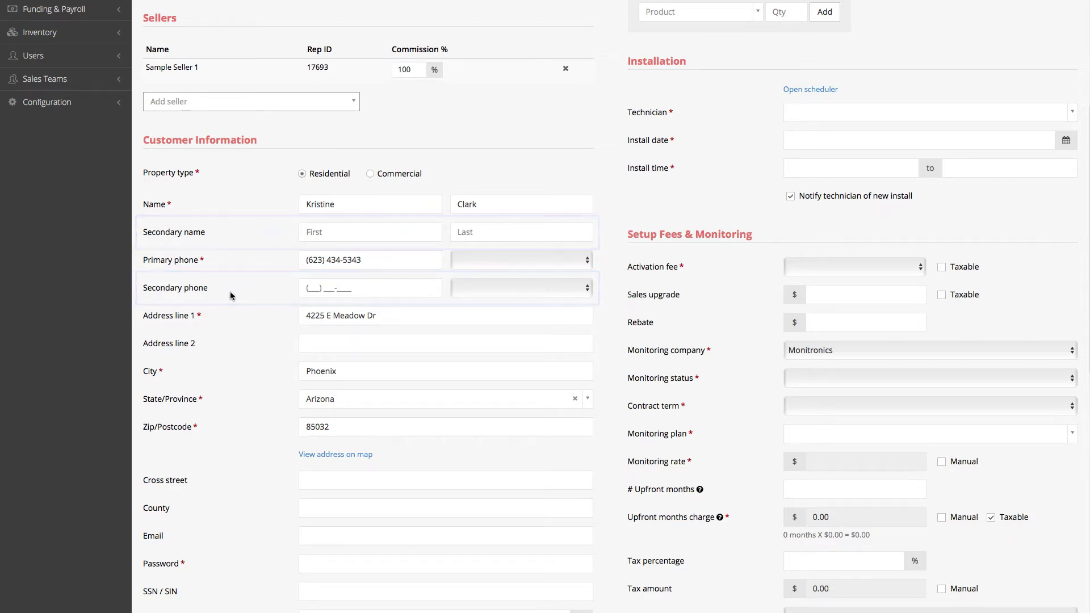
- Enter Maricopa as the county, plus the customer's e-mail address and account password
scroll(244, 340, down, 5)
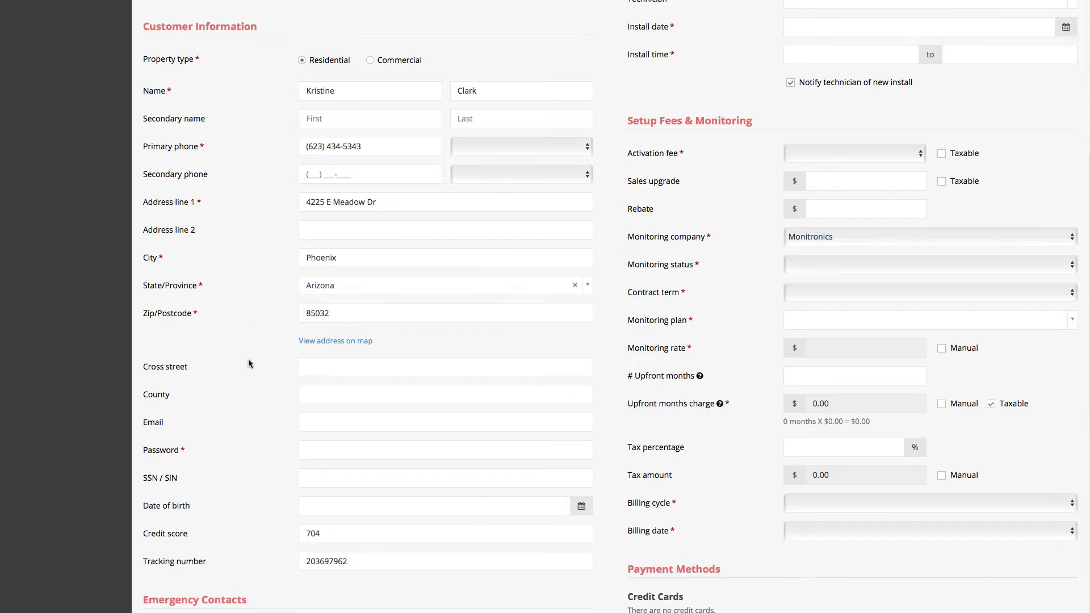
click(333, 353)
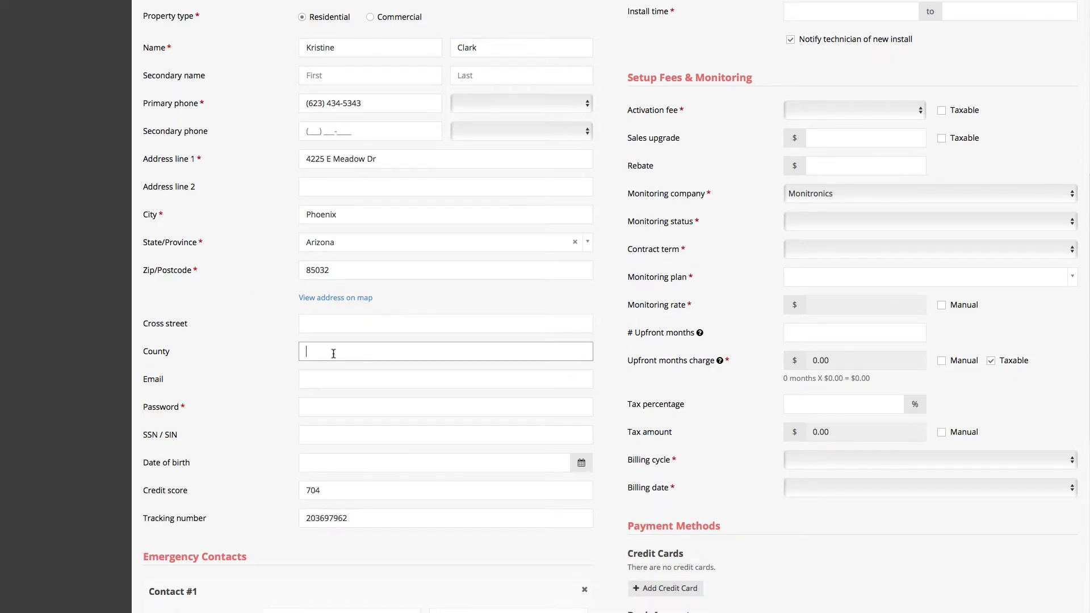
key(Tab)
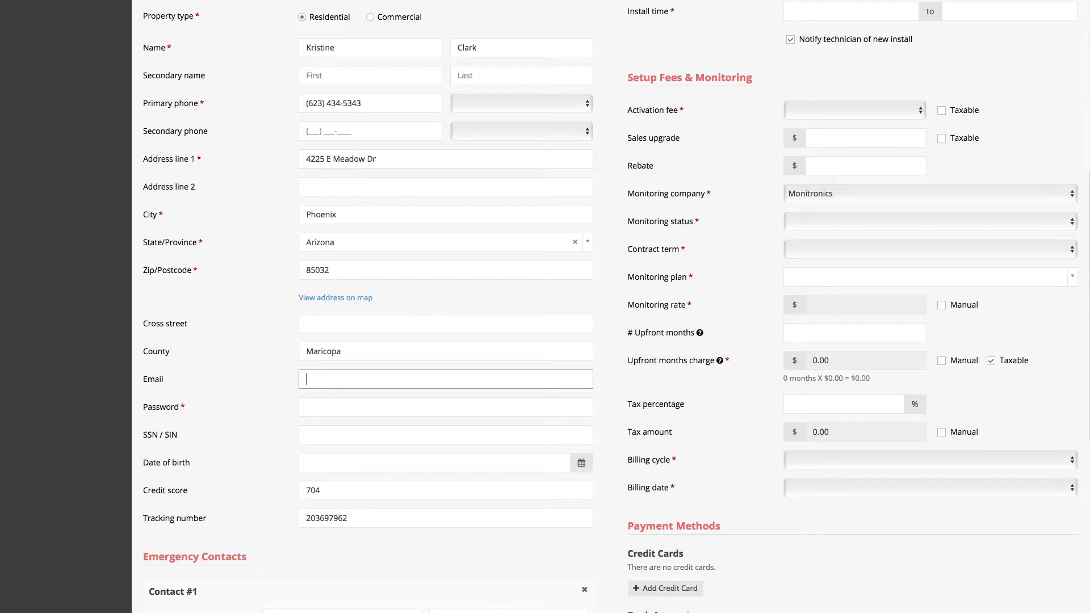
key(Tab)
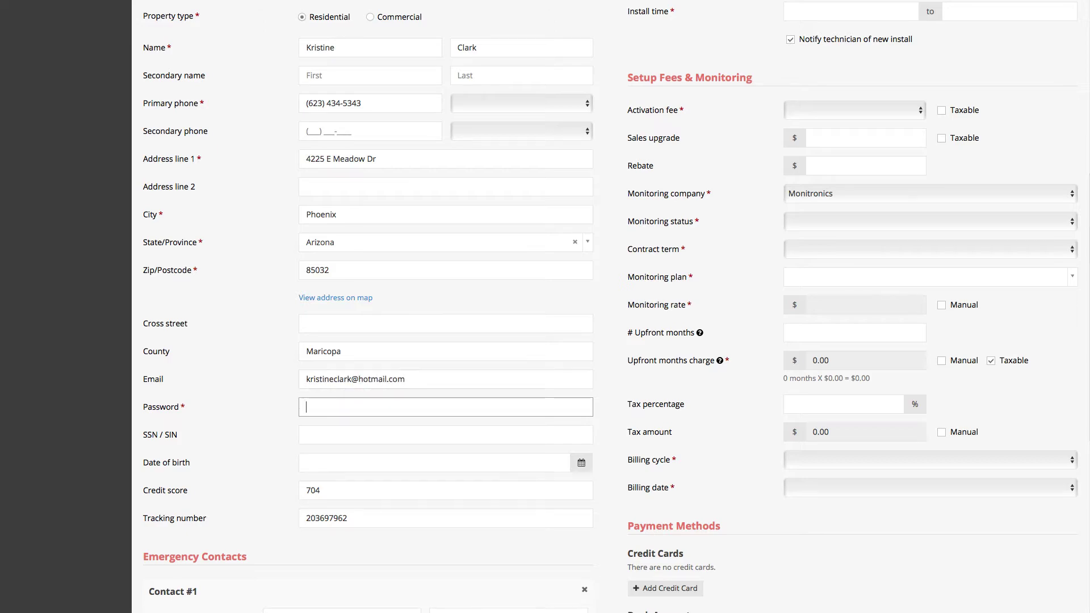
- Add emergency Contact #1 marked ECV, with name, home phone number and Owner relation
scroll(645, 489, down, 5)
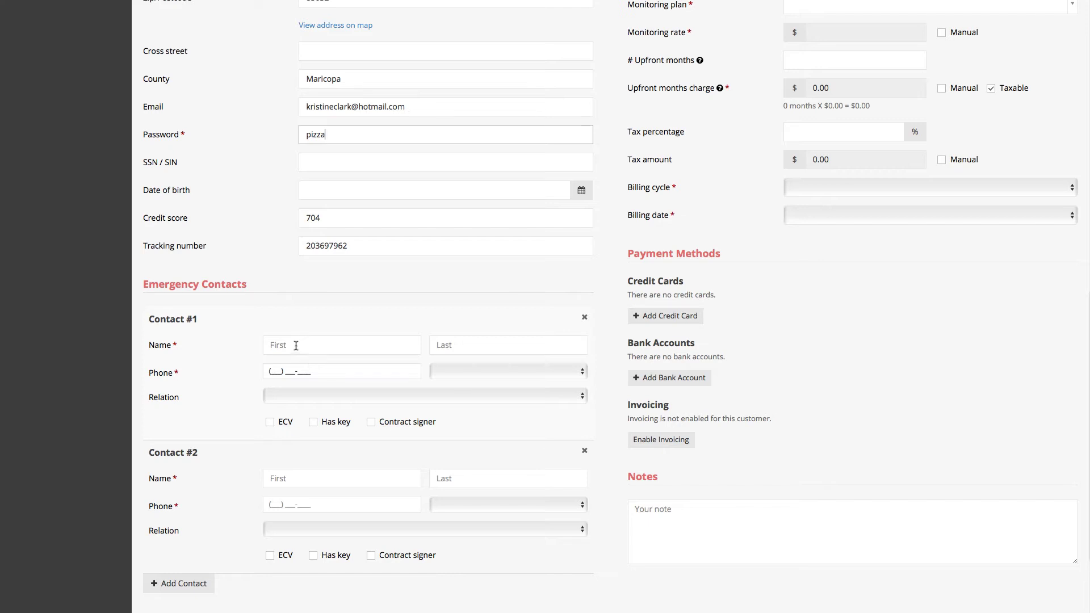
click(298, 346)
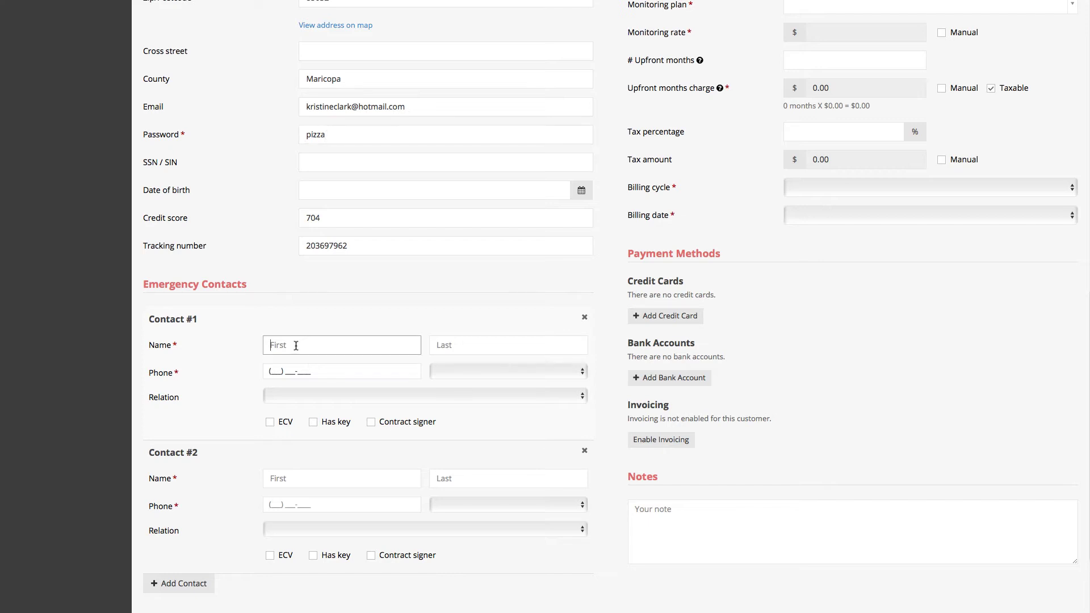
click(270, 424)
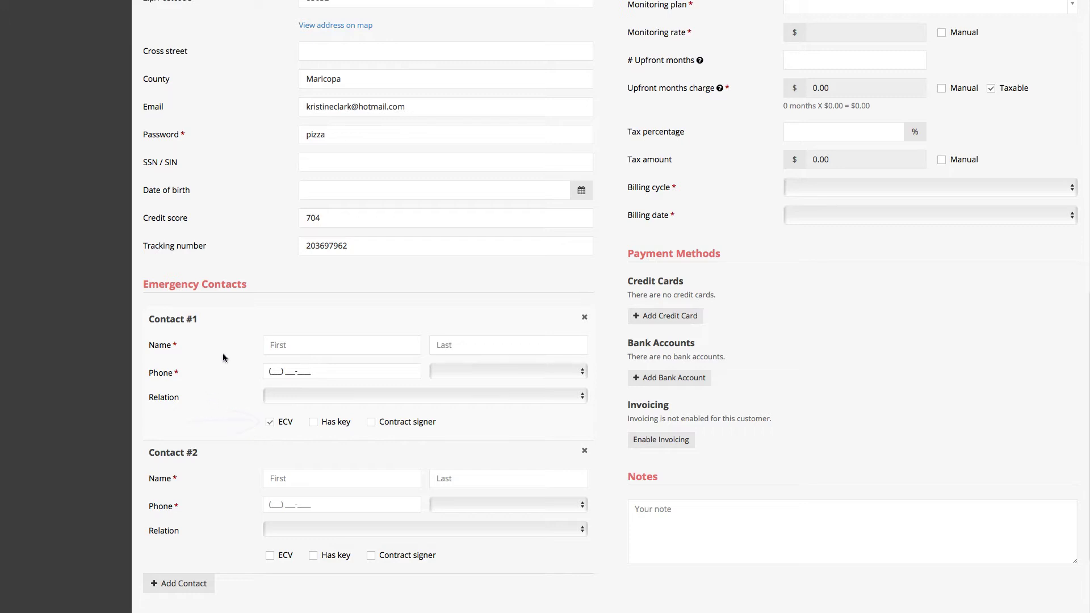
click(283, 347)
text(Peter)
key(Tab)
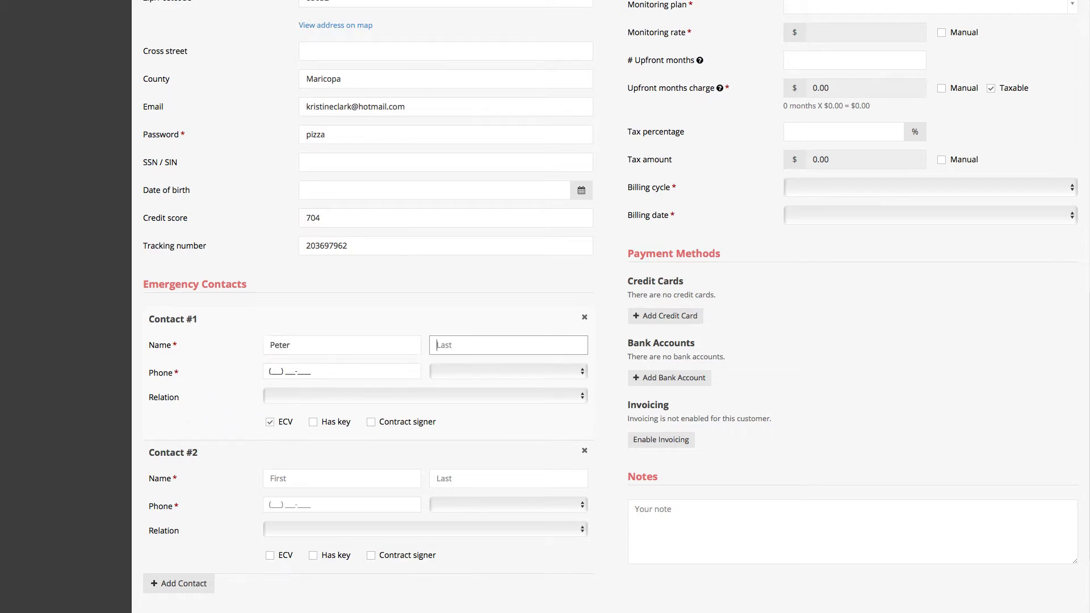
text(Pan)
key(Tab)
key(Tab)
key(h)
key(Tab)
key(o)
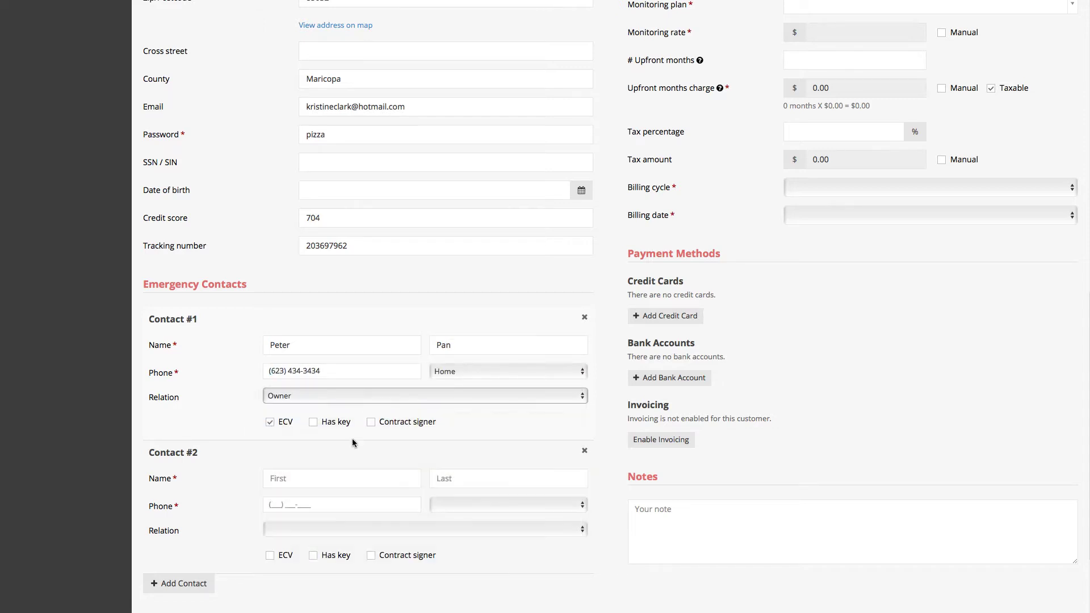
- Enter Contact #2's first and last name and phone number, and choose its phone type
key(Tab)
key(Tab)
key(Tab)
key(Tab)
key(Tab)
key(Tab)
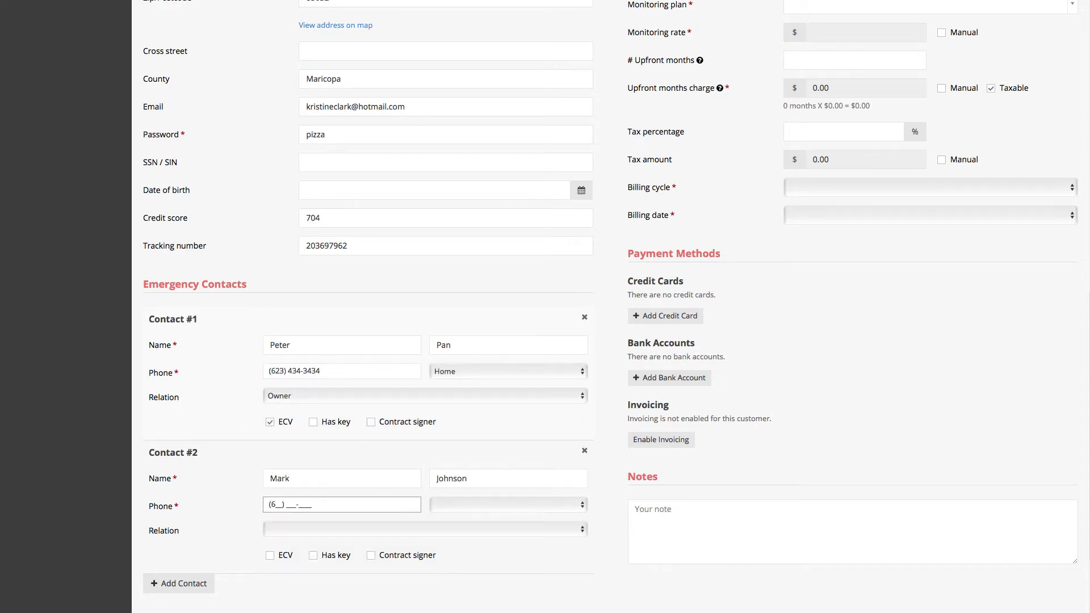
key(Tab)
key(space)
click(471, 522)
key(Tab)
key(space)
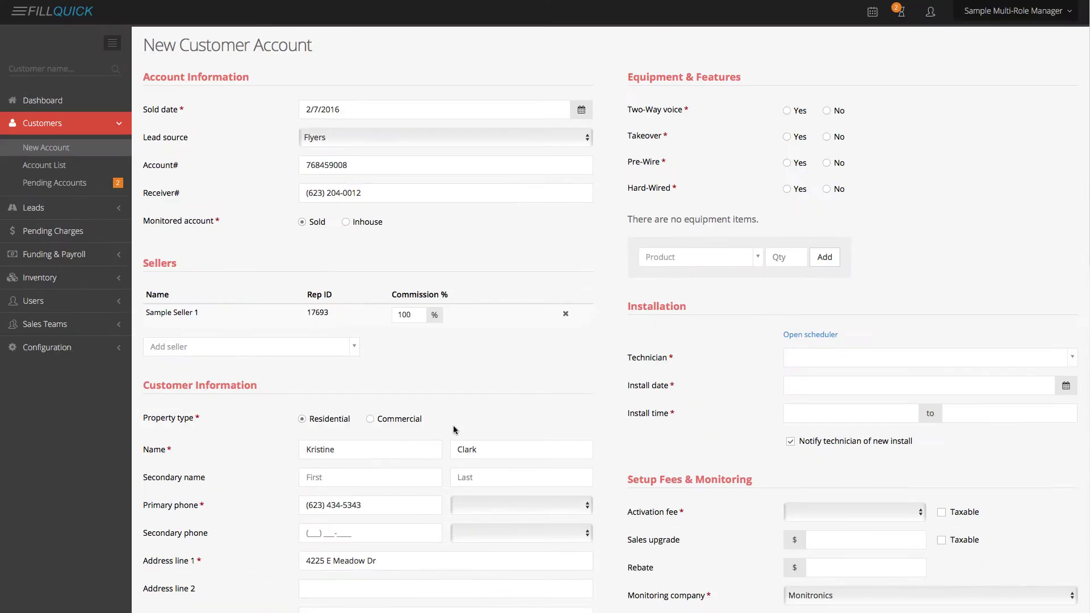
- Set Two-Way voice to Yes and Takeover, Pre-Wire and Hard-Wired to No
click(789, 111)
click(829, 138)
click(829, 164)
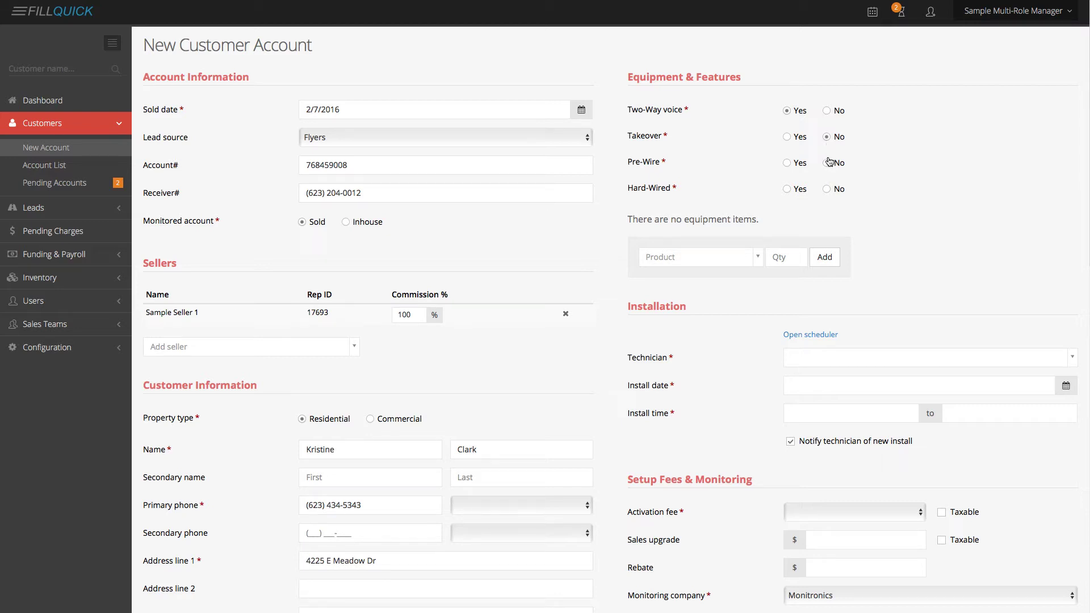
click(828, 192)
- Add one Lynx 3000 Wireless Keypad and three Door/Window Sensors (5816) to the equipment
click(691, 257)
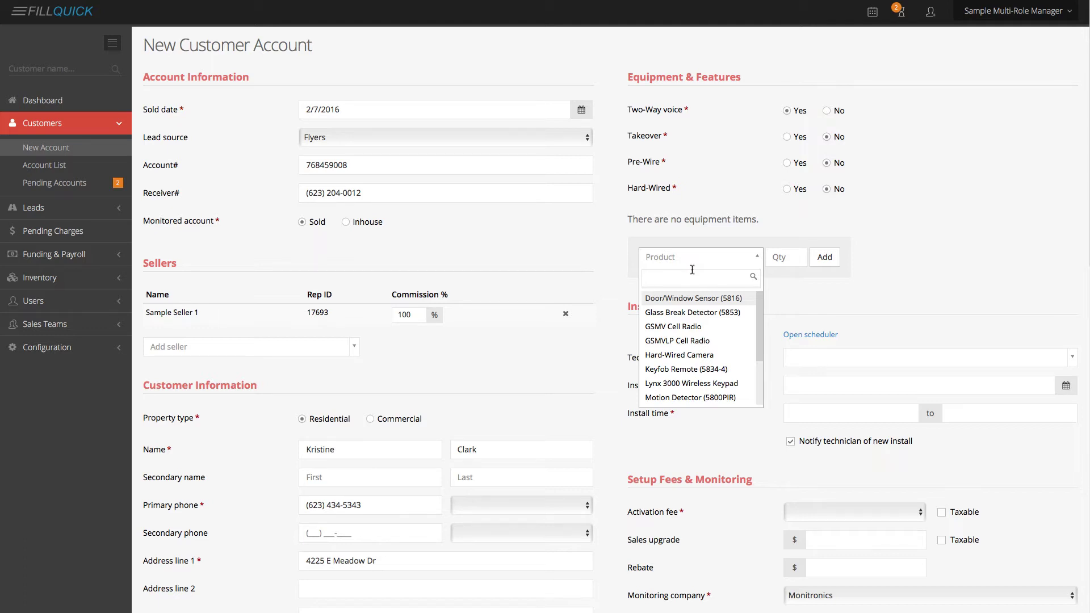
text(lynx)
key(Tab)
text(1)
click(829, 259)
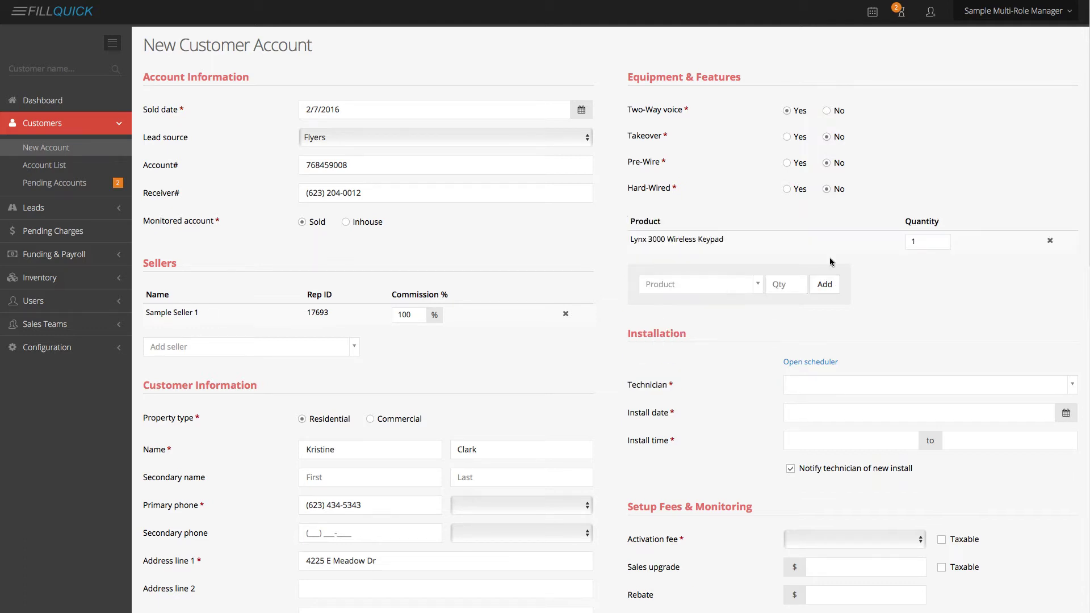
click(699, 285)
text(door)
key(Tab)
text(3)
click(824, 285)
- Add one Motion Detector (5800PIR) and one Keyfob Remote (5834-4) to the equipment
click(698, 306)
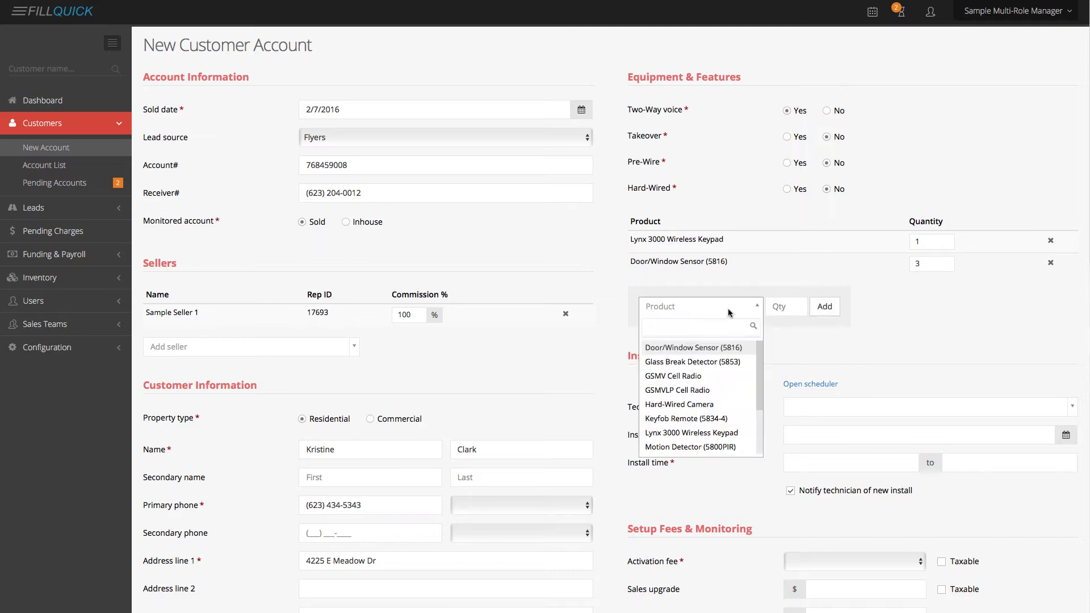
text(motion)
key(Tab)
text(1)
click(825, 307)
click(714, 333)
text(keyfob)
key(Tab)
text(1)
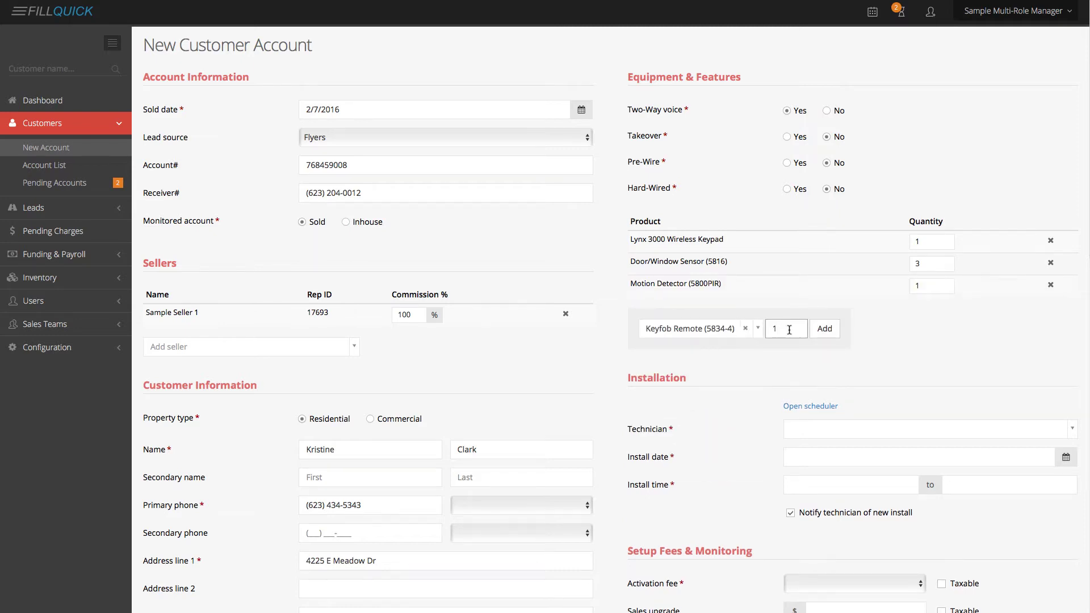
click(825, 328)
scroll(799, 390, down, 1)
scroll(799, 391, down, 1)
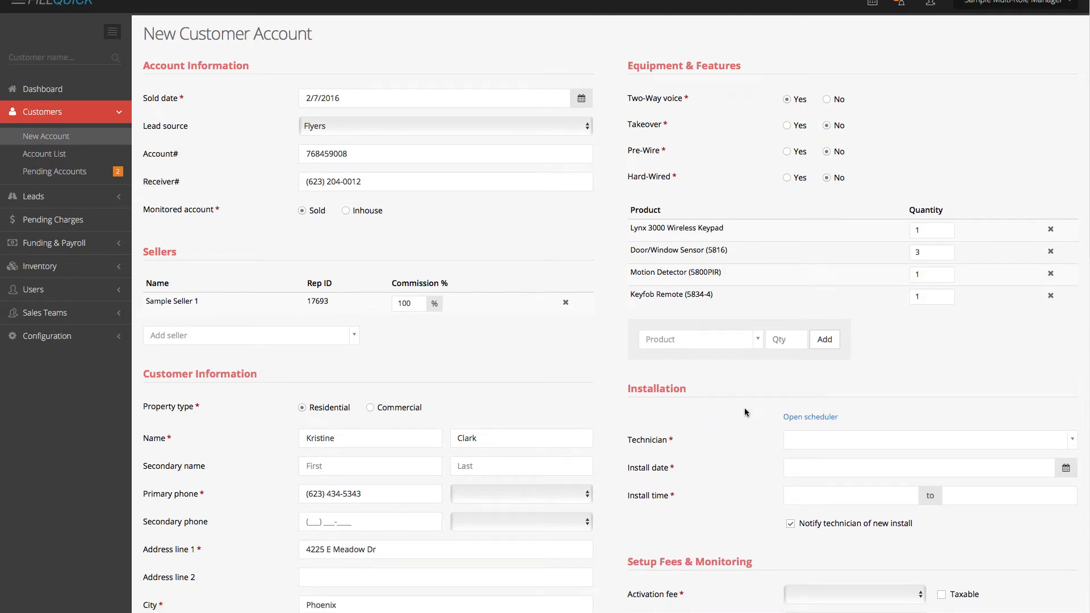
- Schedule Sample Technician 1 for the install on 02/07/2016, 12:00 PM to 2:00 PM
click(807, 420)
drag(820, 6, 686, 105)
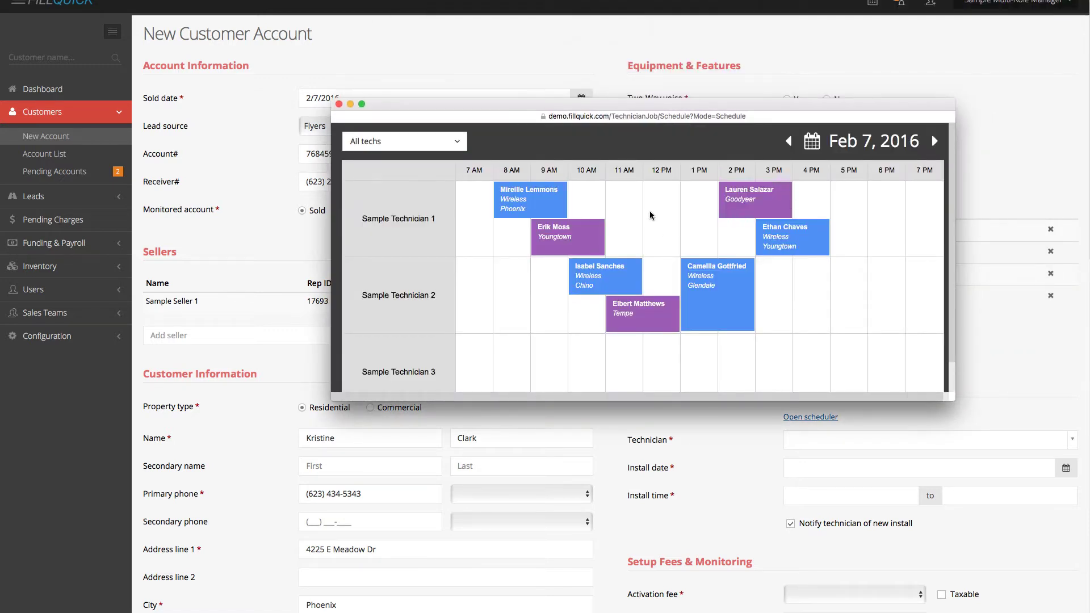
drag(645, 207, 715, 209)
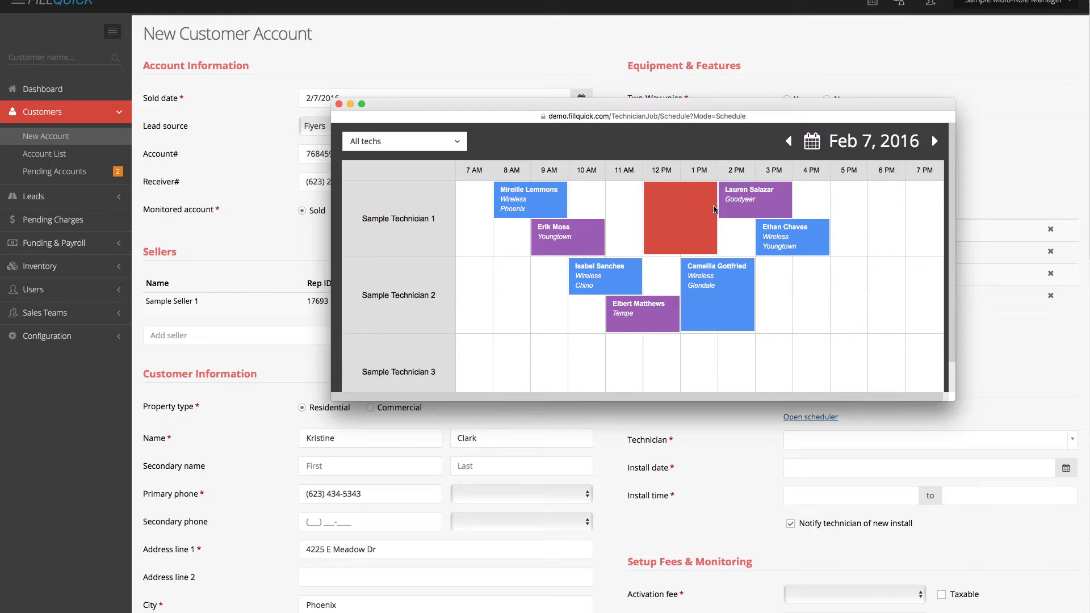
click(770, 298)
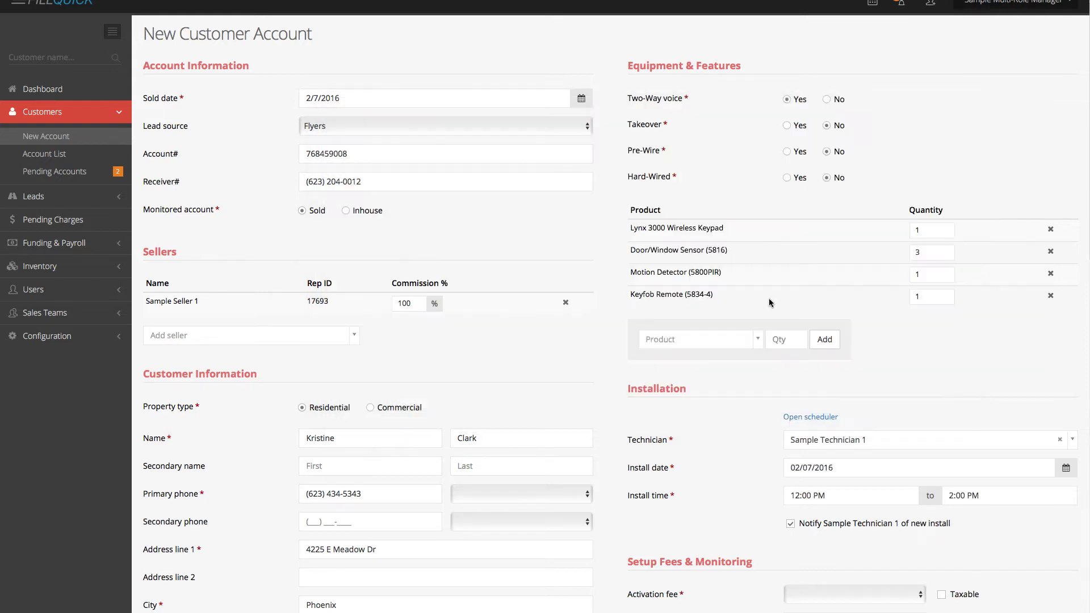
- Set a non-taxable $99.00 activation fee and Monitoring status Not submitted
scroll(731, 407, down, 6)
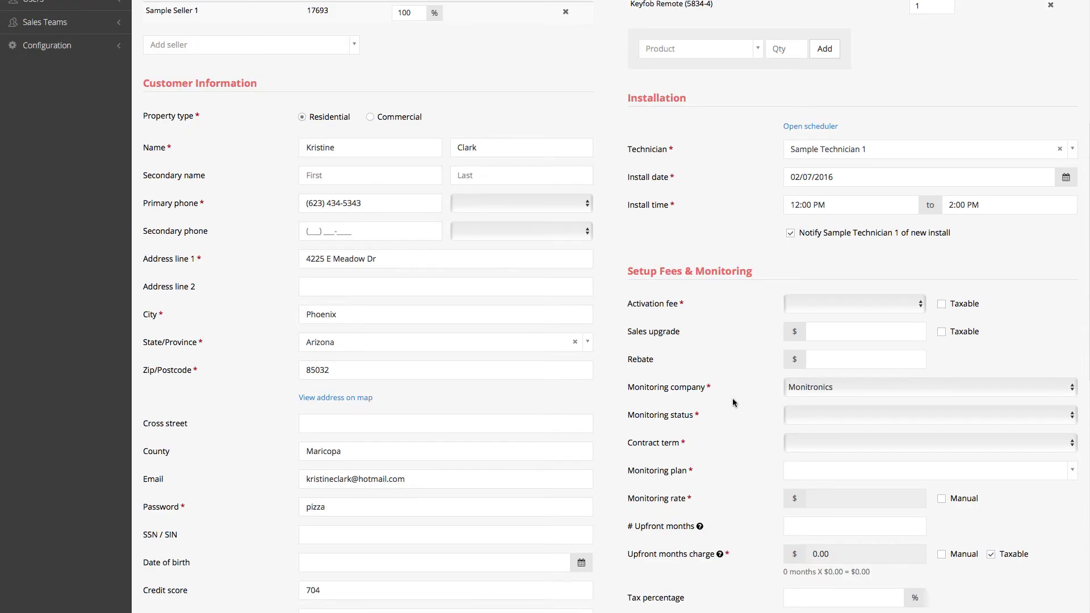
click(837, 258)
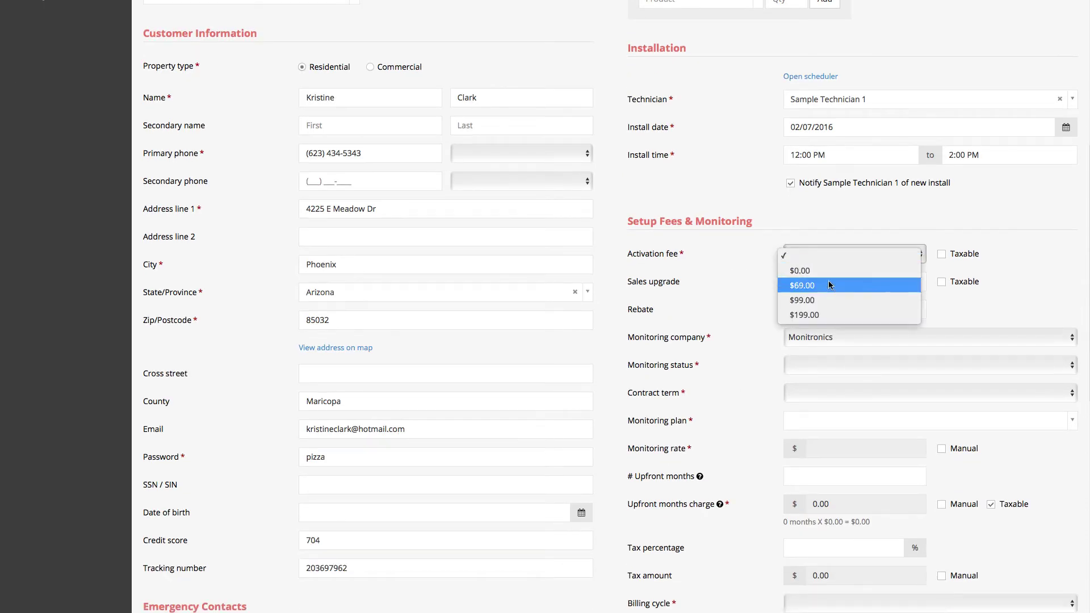
click(828, 300)
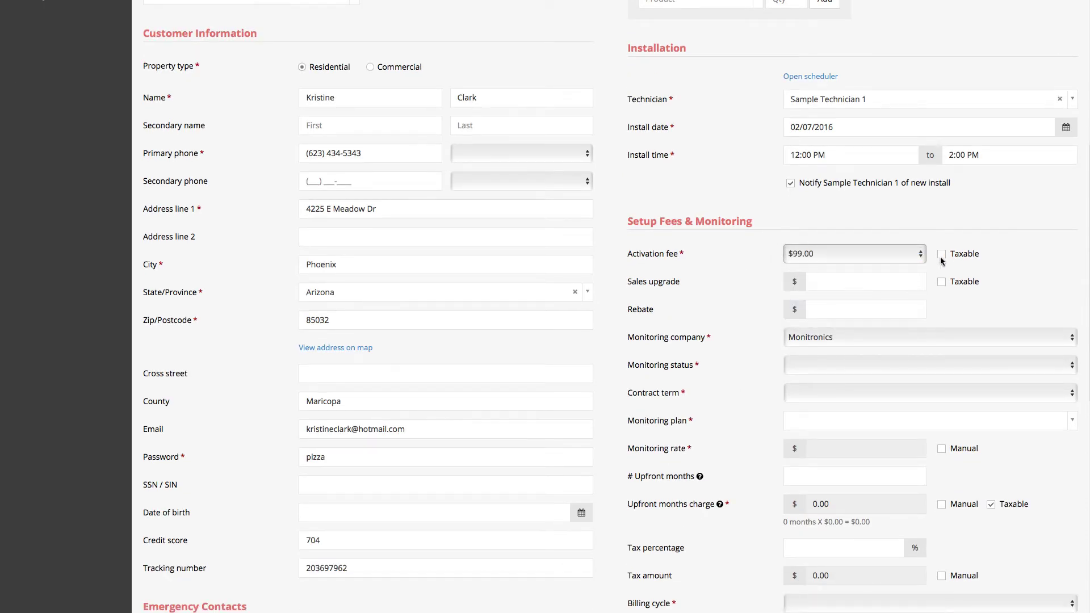
click(941, 256)
click(941, 254)
scroll(944, 307, down, 3)
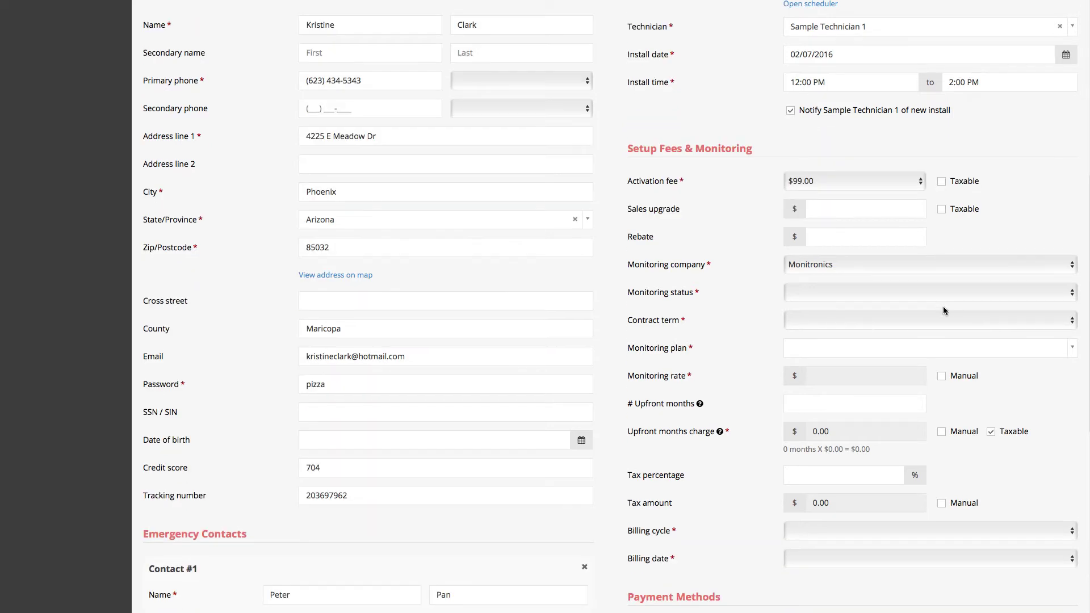
click(881, 296)
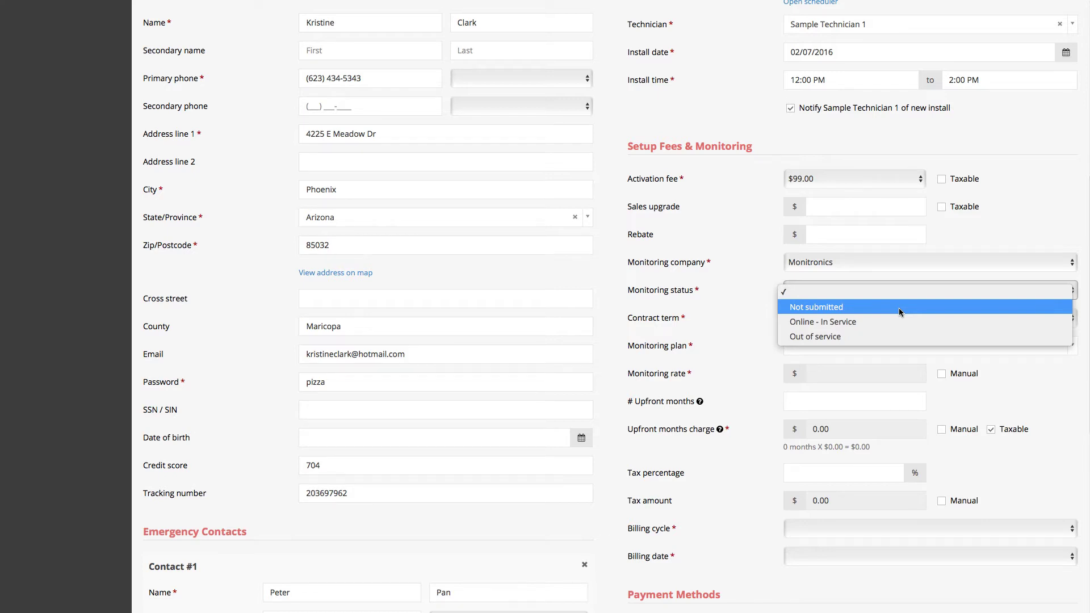
click(899, 311)
- Choose a 36-month Interactive Solutions plan with 1 upfront month and 9.8% tax
click(898, 316)
click(828, 358)
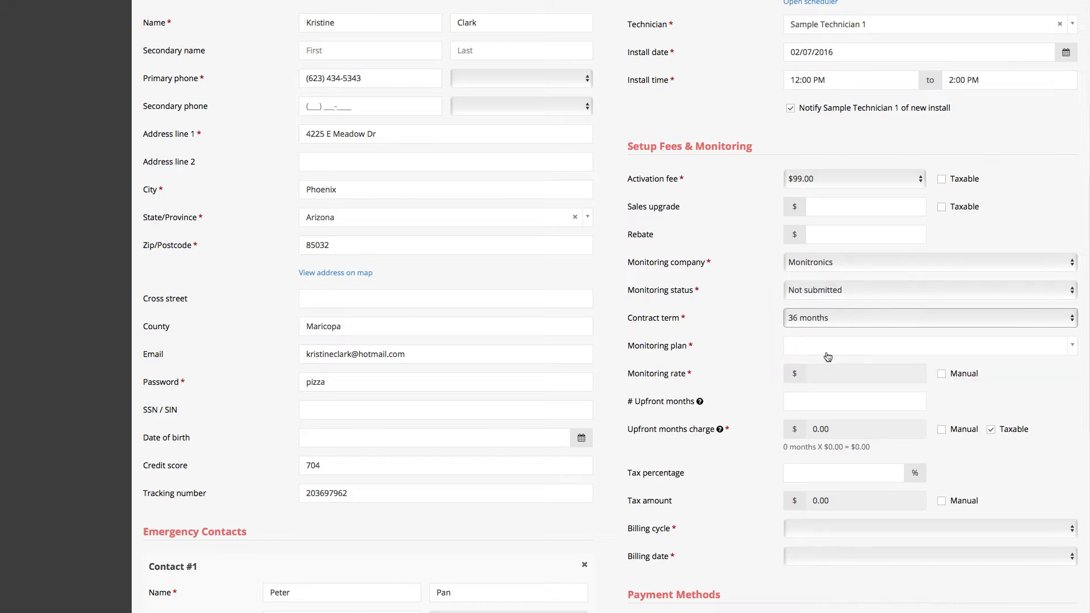
click(827, 347)
click(806, 369)
click(801, 404)
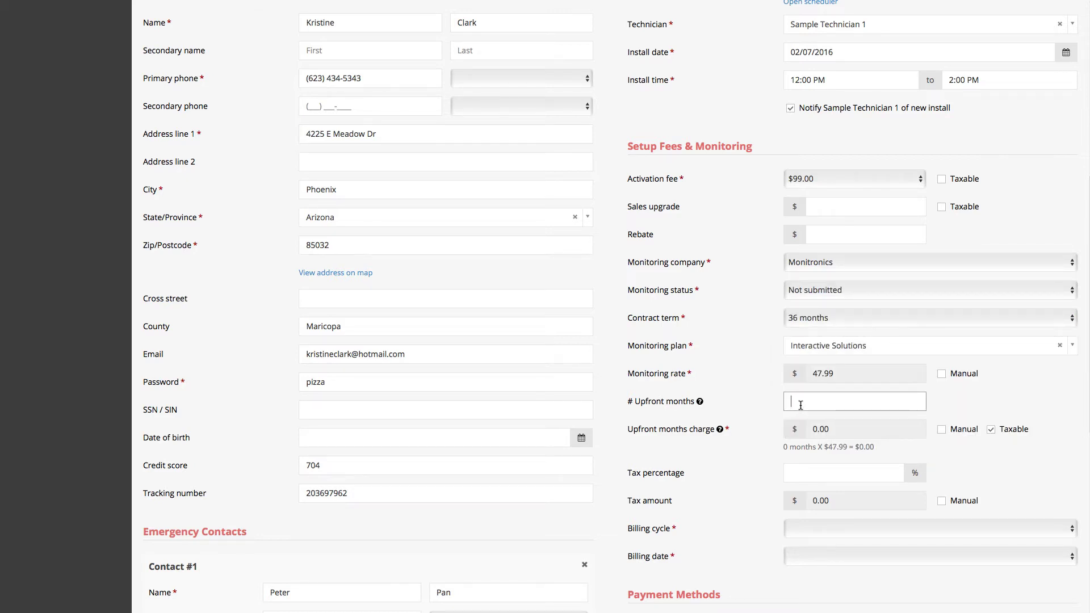
text(1)
key(Tab)
click(810, 472)
text(9)
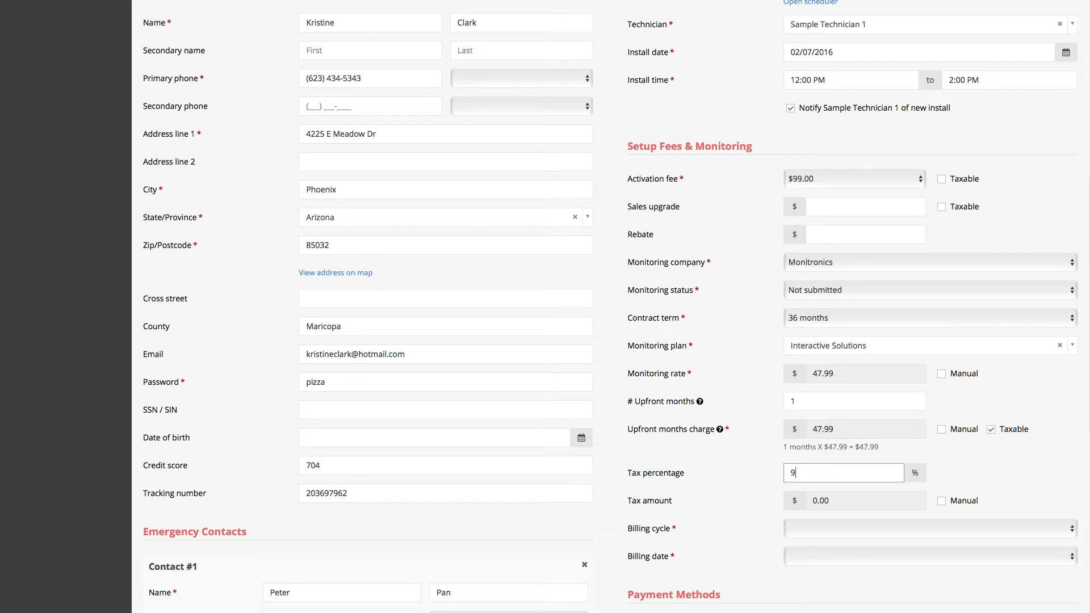
text(.8)
scroll(797, 503, down, 3)
- Set billing to a Monthly cycle with billing date 15
click(806, 440)
click(812, 454)
click(814, 469)
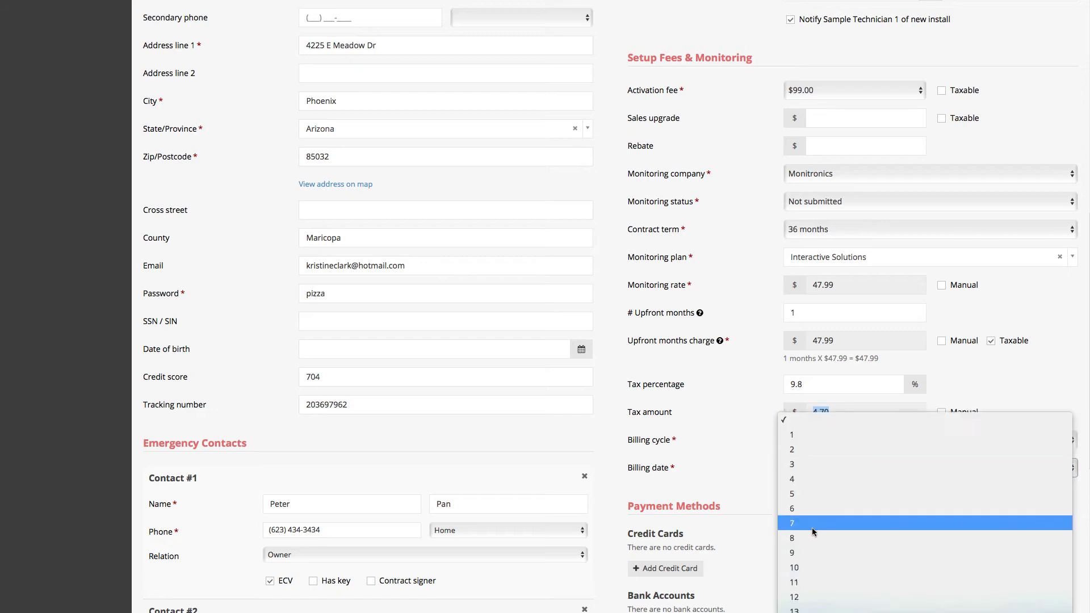
click(809, 591)
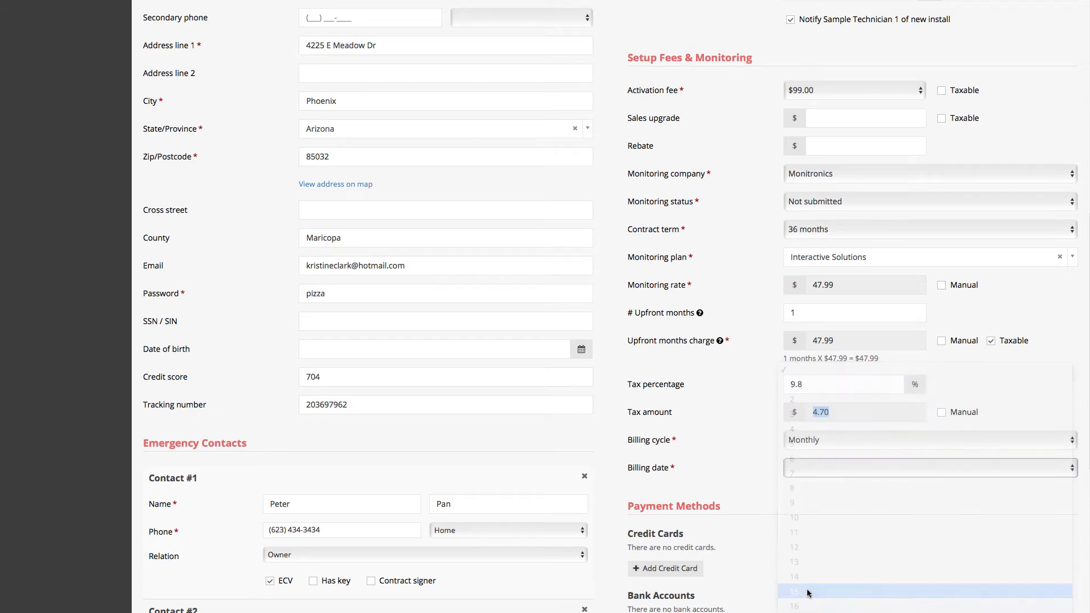
scroll(790, 525, down, 10)
- Add the customer's MasterCard number, expiring 01/18, as a credit card on the account
click(674, 224)
click(594, 68)
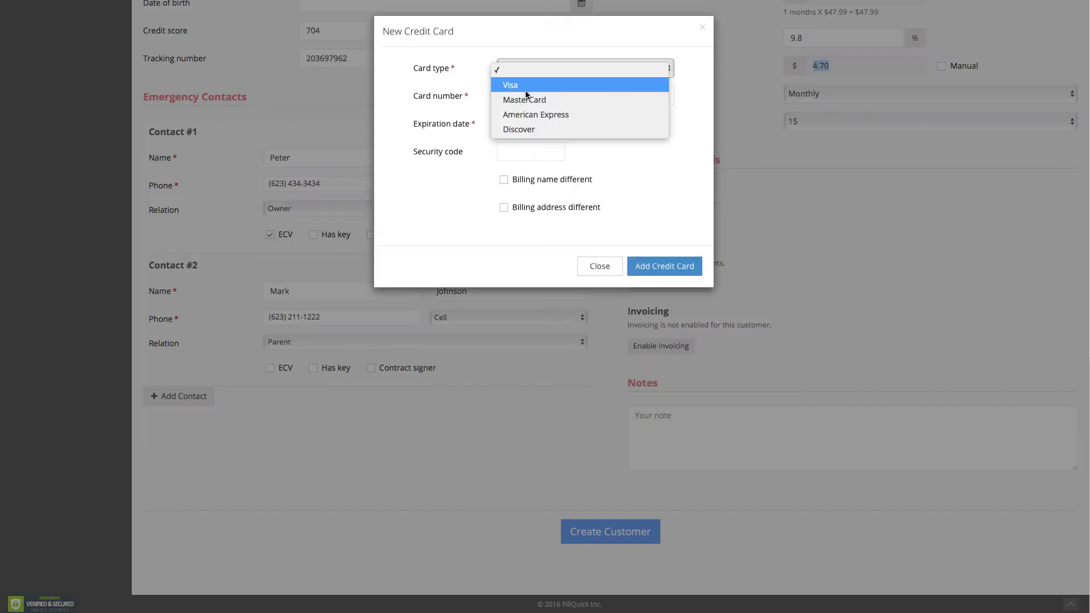
click(506, 98)
key(Tab)
text(0118)
click(673, 268)
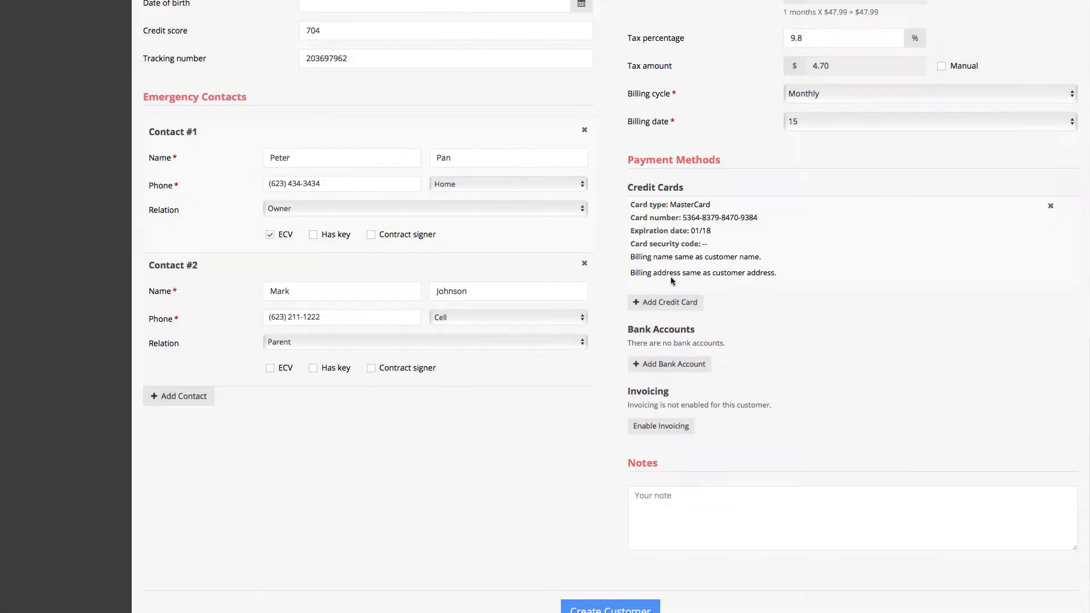
scroll(729, 498, down, 2)
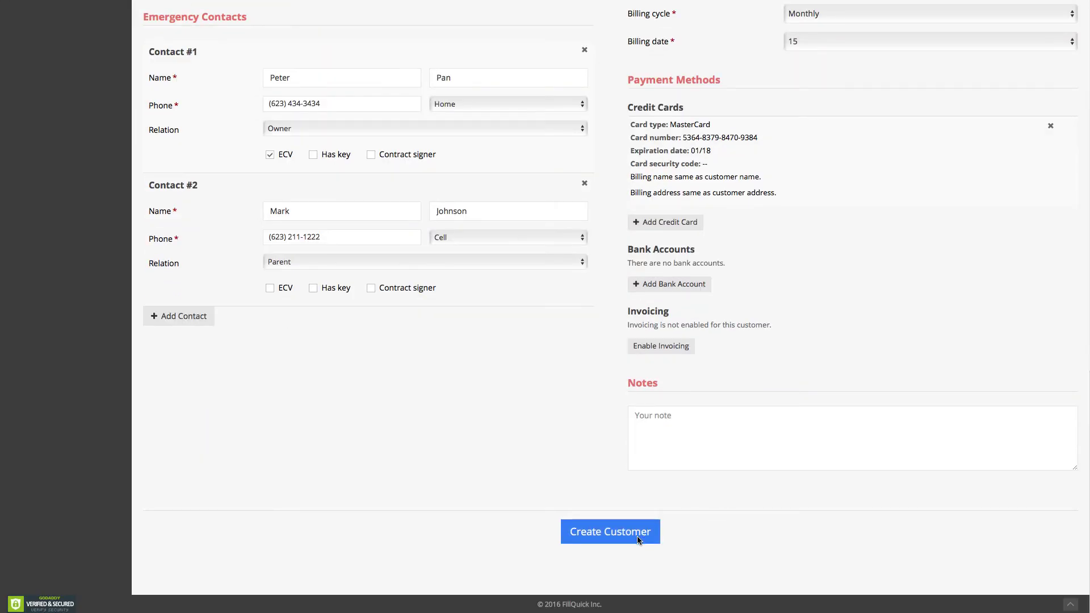
- Create the customer account from the completed new-account form
click(638, 538)
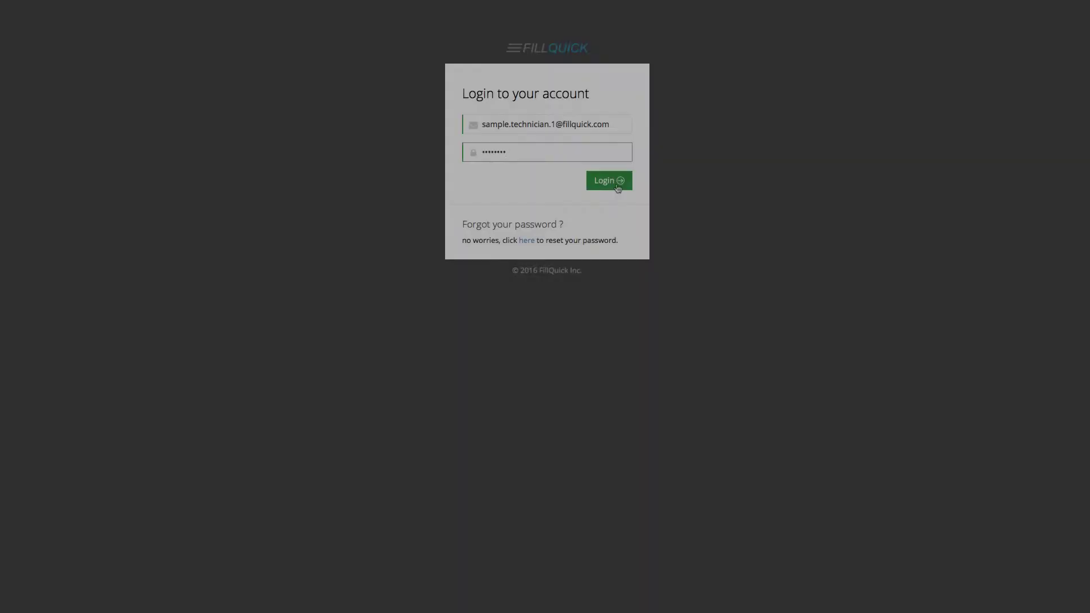
- Sign in as the technician and open the customer's 12:00 PM Wireless install job from Today's Jobs
click(618, 186)
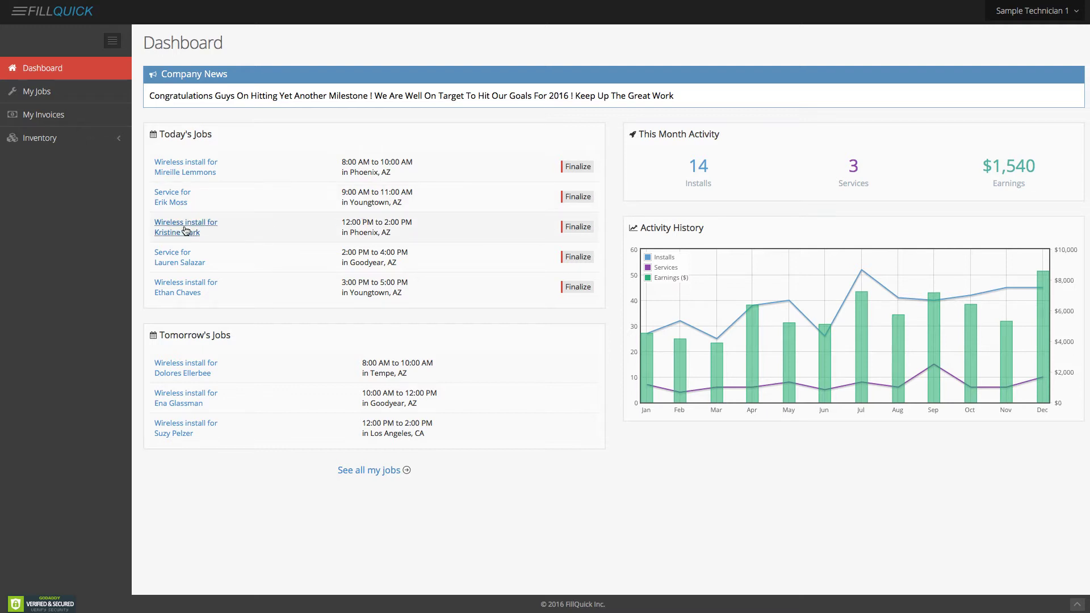
click(186, 230)
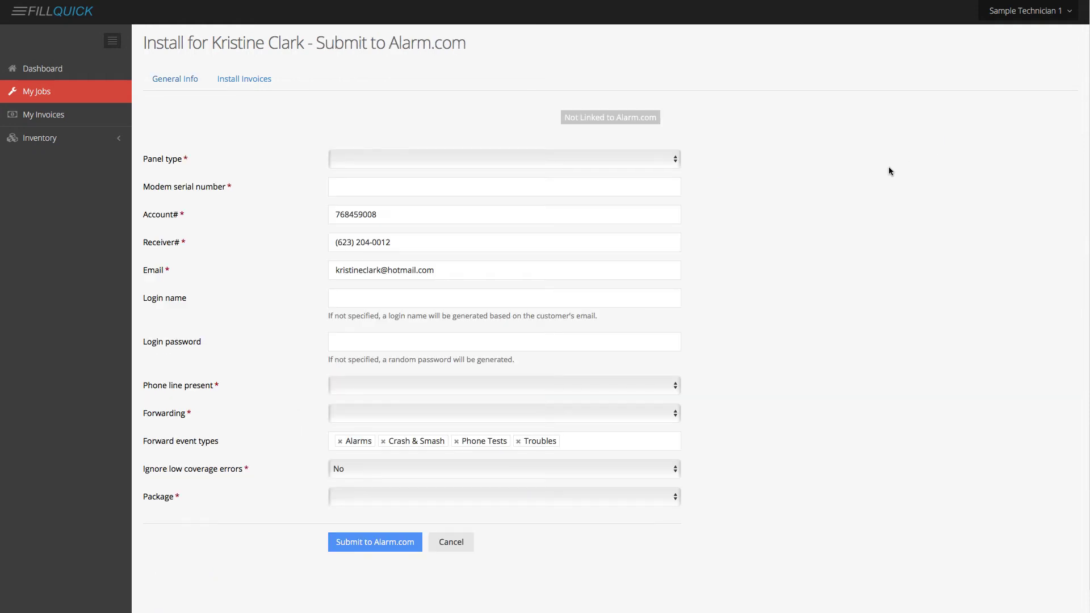
click(592, 161)
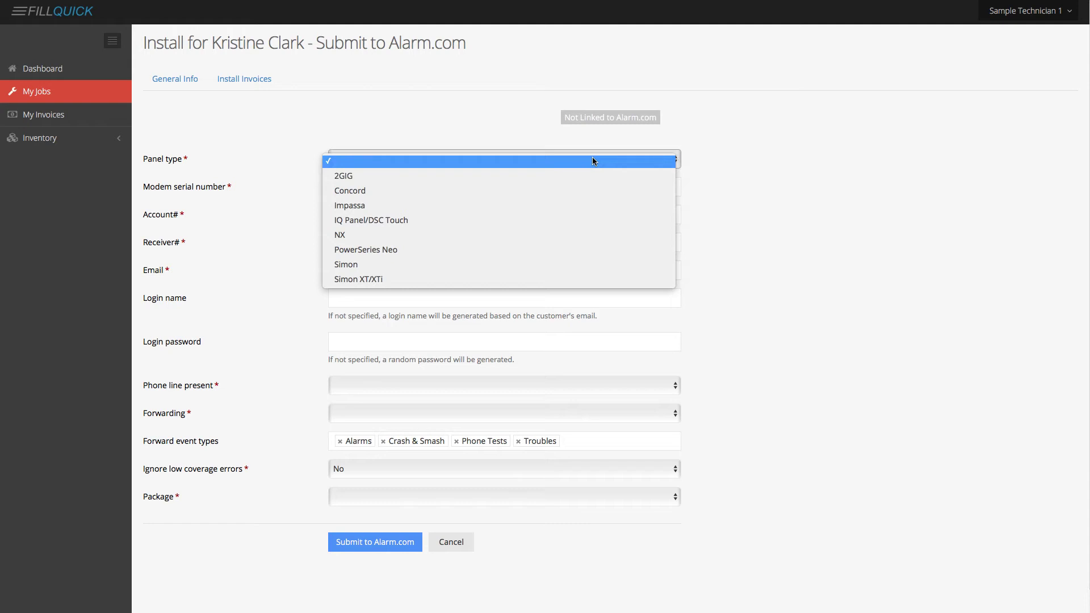
click(589, 172)
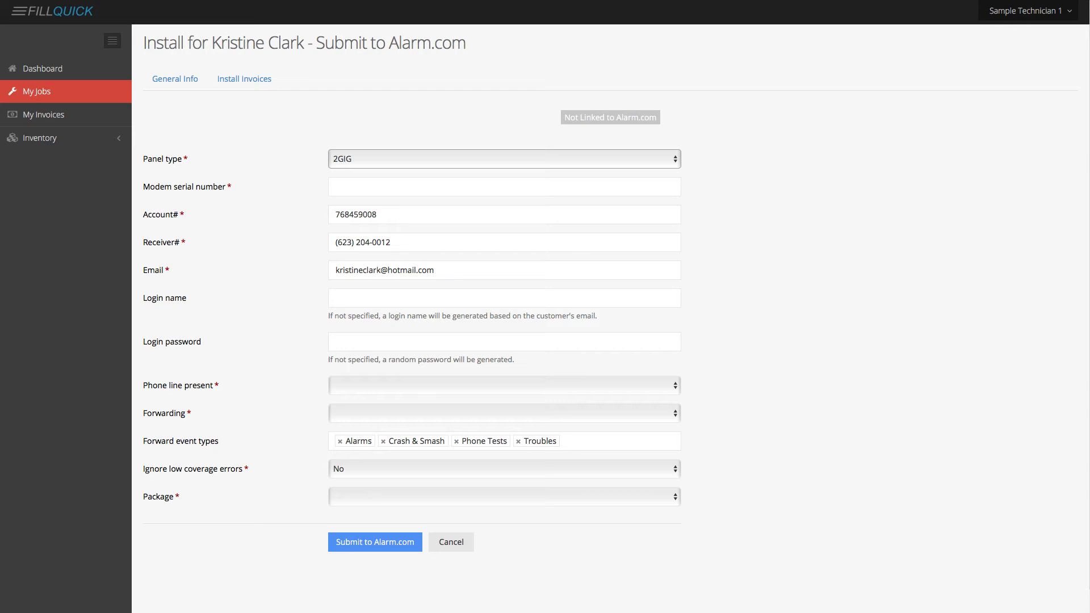
click(441, 185)
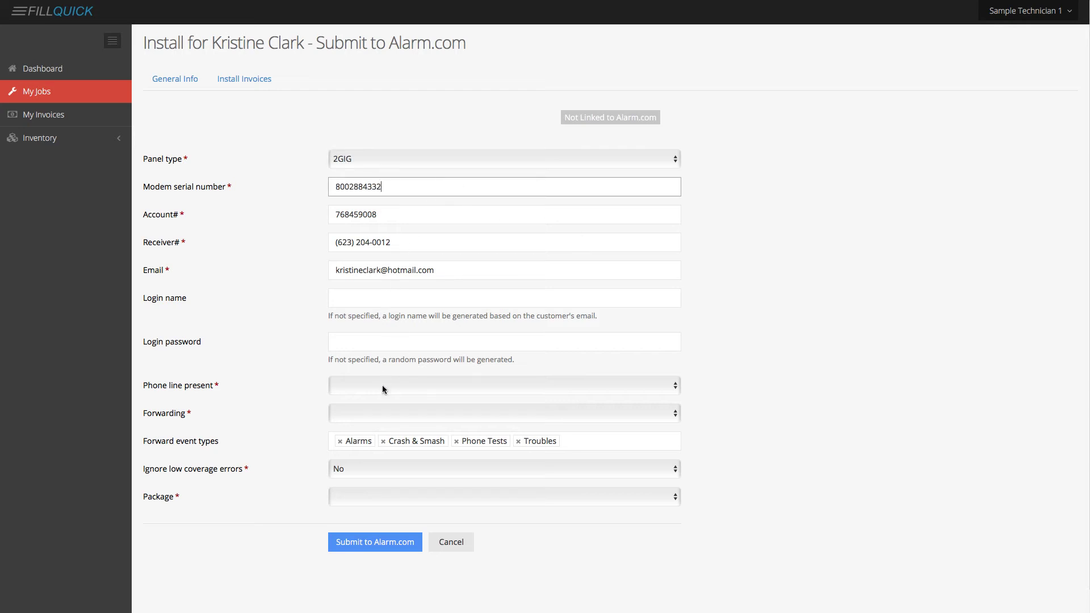
click(383, 390)
click(384, 416)
click(450, 414)
click(385, 443)
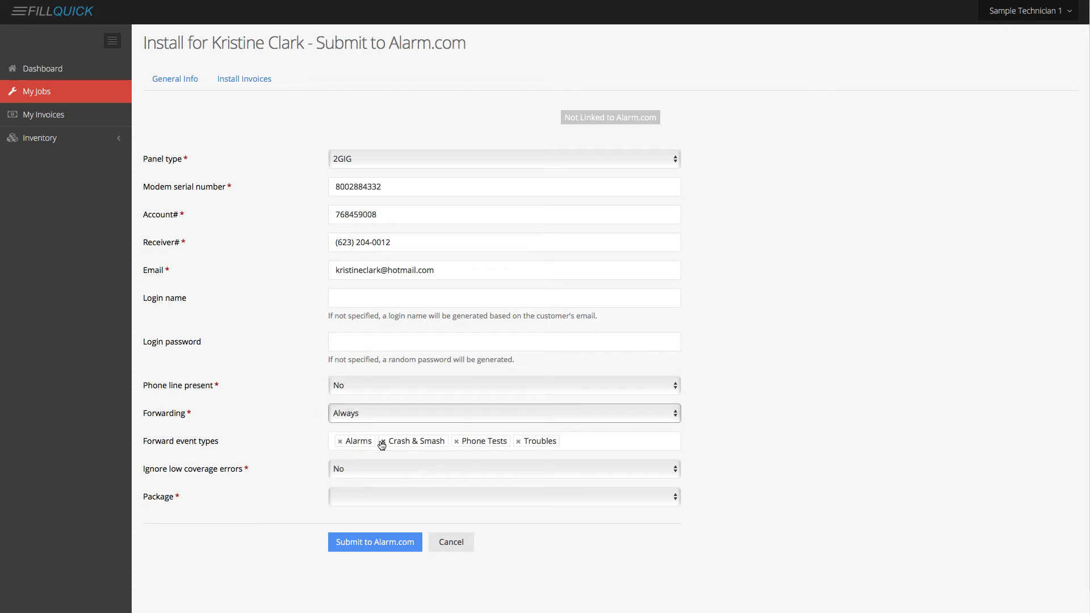
- Choose the Advanced Interactive package with Voice Notifications for Alarms and Non-Alarms add-ons
click(381, 497)
click(373, 543)
scroll(754, 498, down, 4)
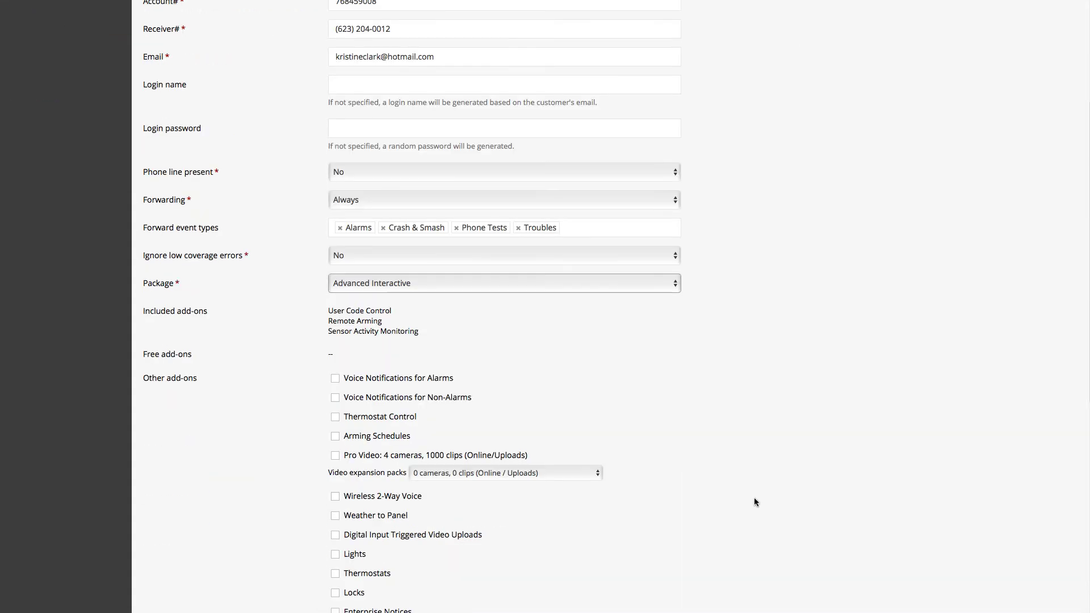
scroll(766, 504, down, 2)
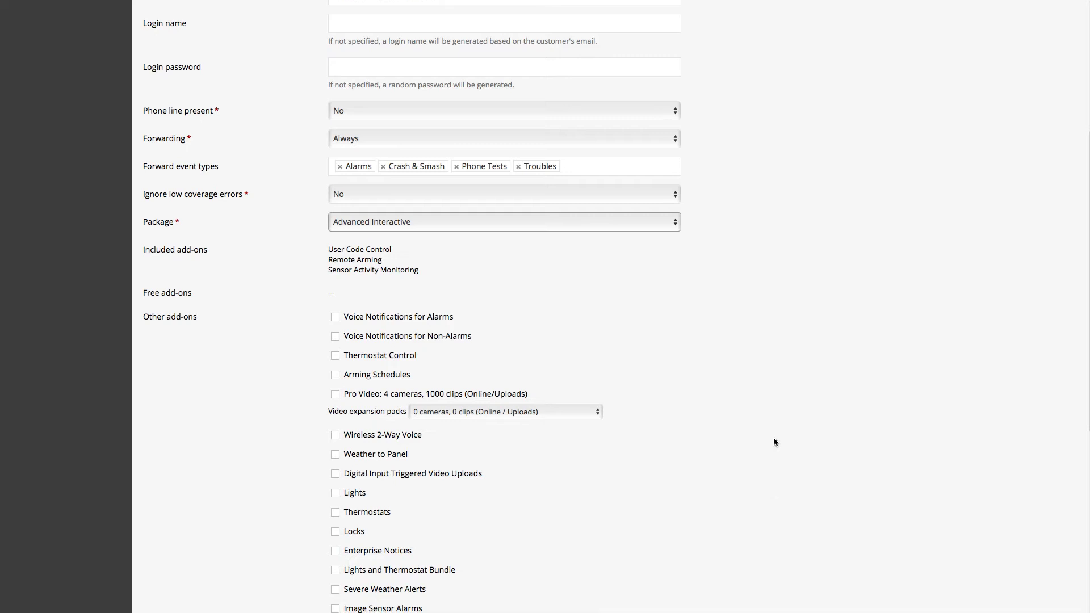
scroll(638, 344, down, 2)
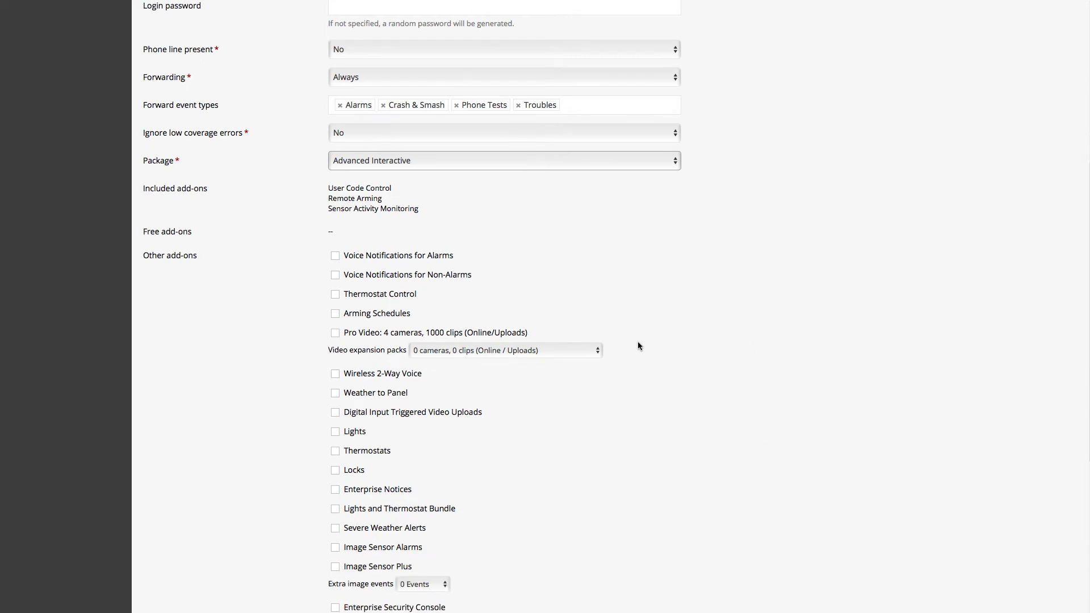
scroll(726, 356, down, 1)
scroll(725, 354, down, 3)
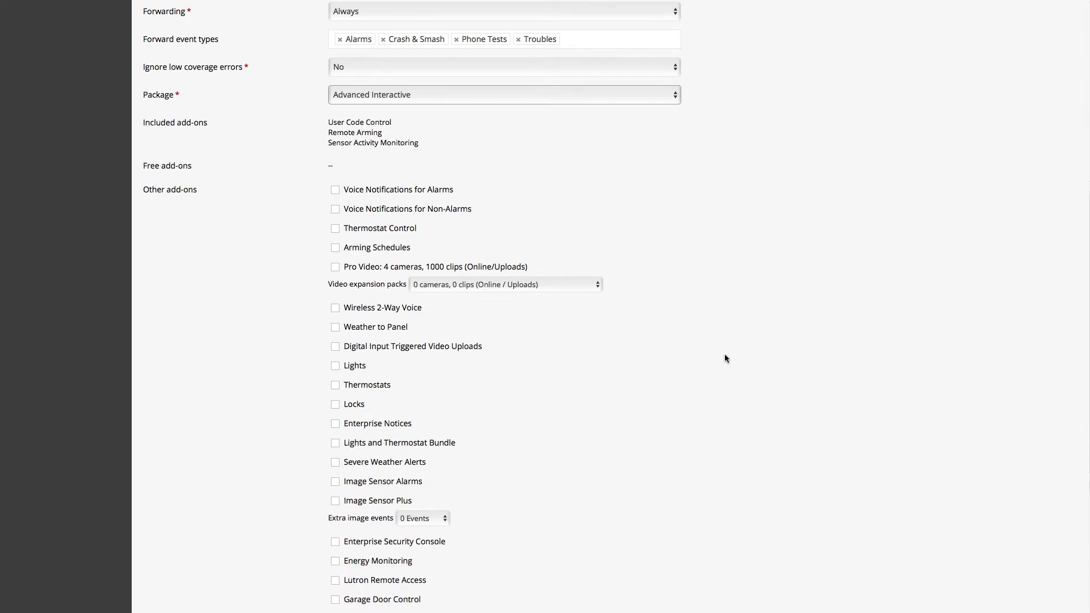
scroll(725, 355, down, 3)
scroll(726, 355, up, 5)
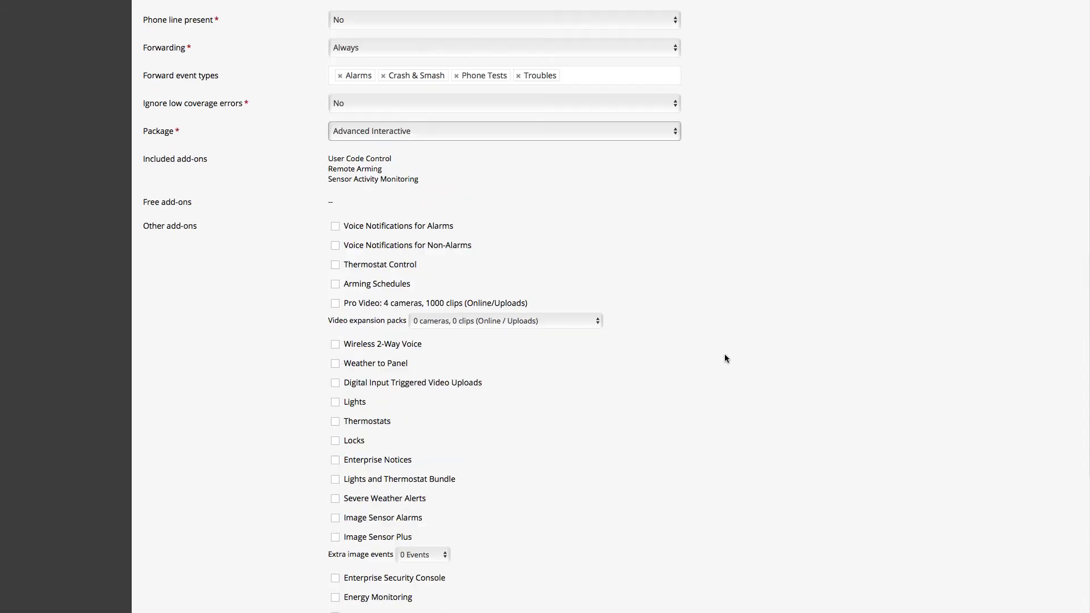
click(335, 227)
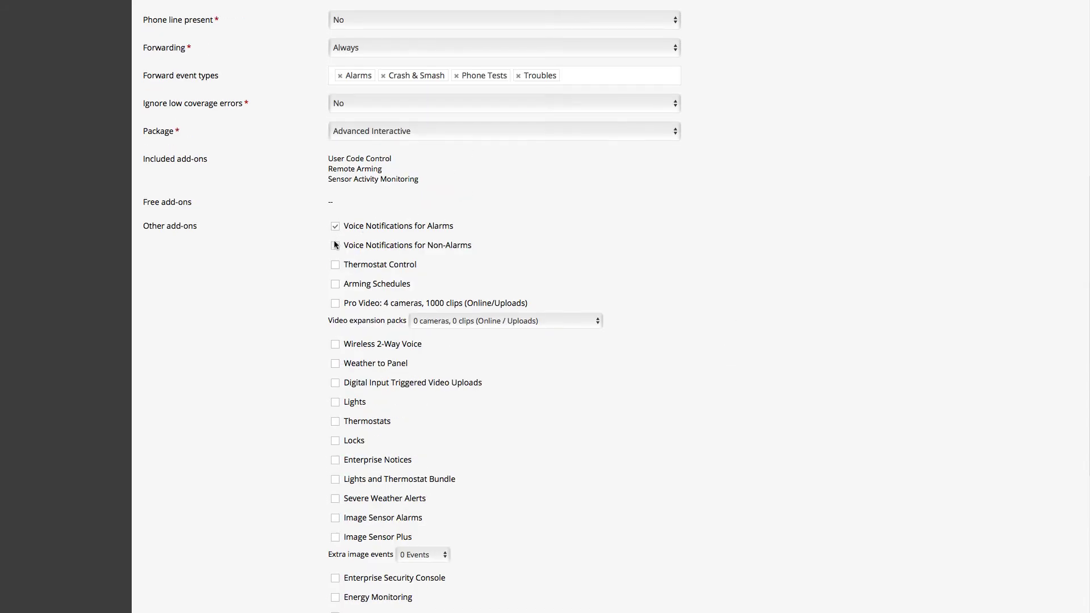
click(335, 246)
scroll(744, 357, down, 9)
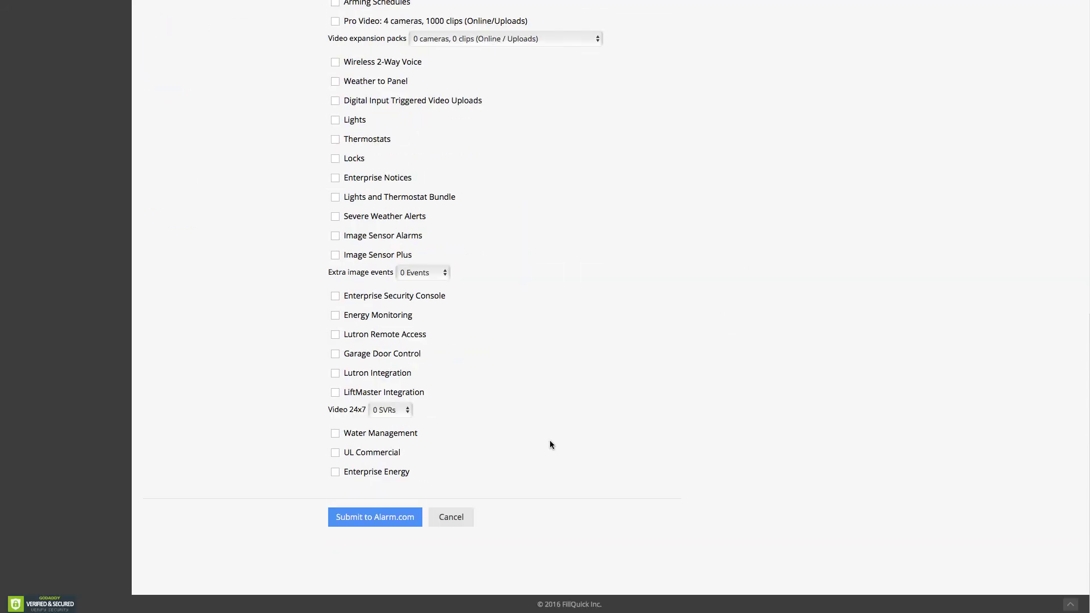
- Submit the account to Alarm.com, then return to the install's General Info tab
click(393, 521)
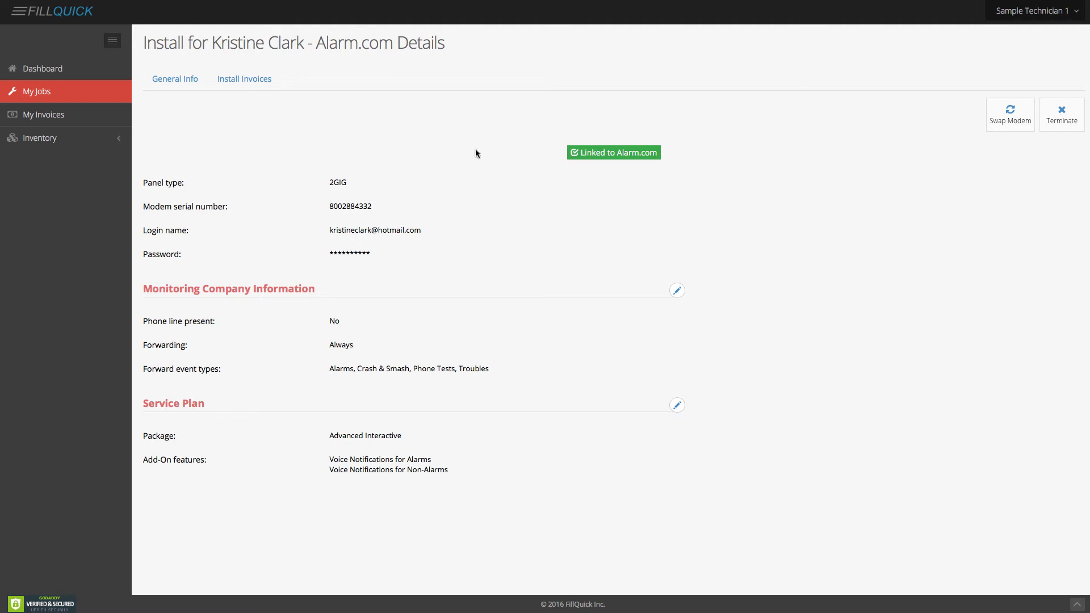
click(186, 80)
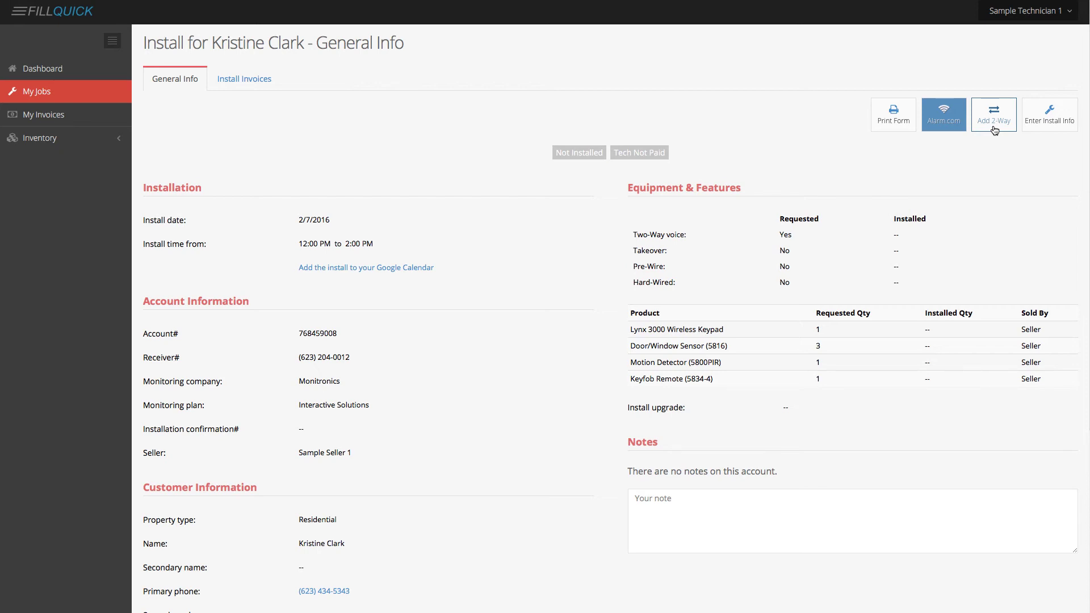
- Add Go Control (Integrated) as the job's 2-Way device, found by searching 'go'
click(994, 115)
click(585, 72)
text(go)
key(Return)
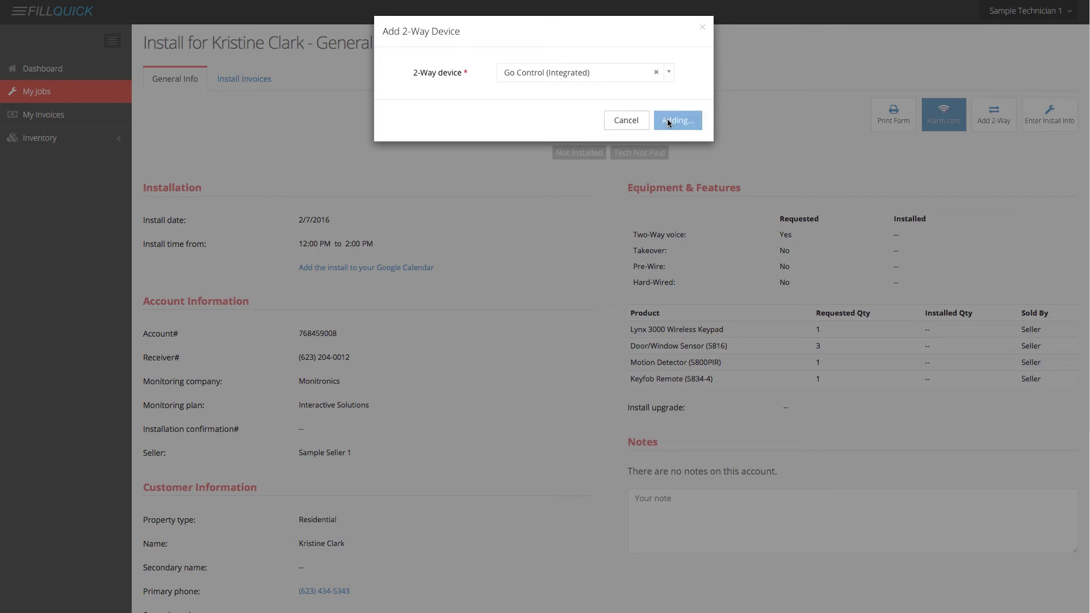
click(679, 120)
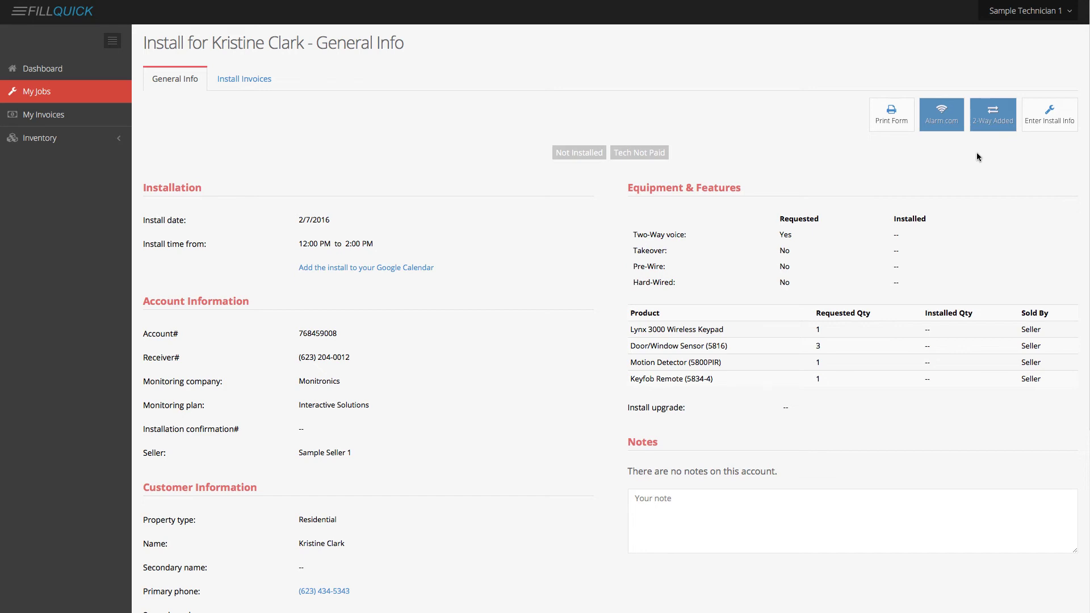
scroll(999, 152, down, 1)
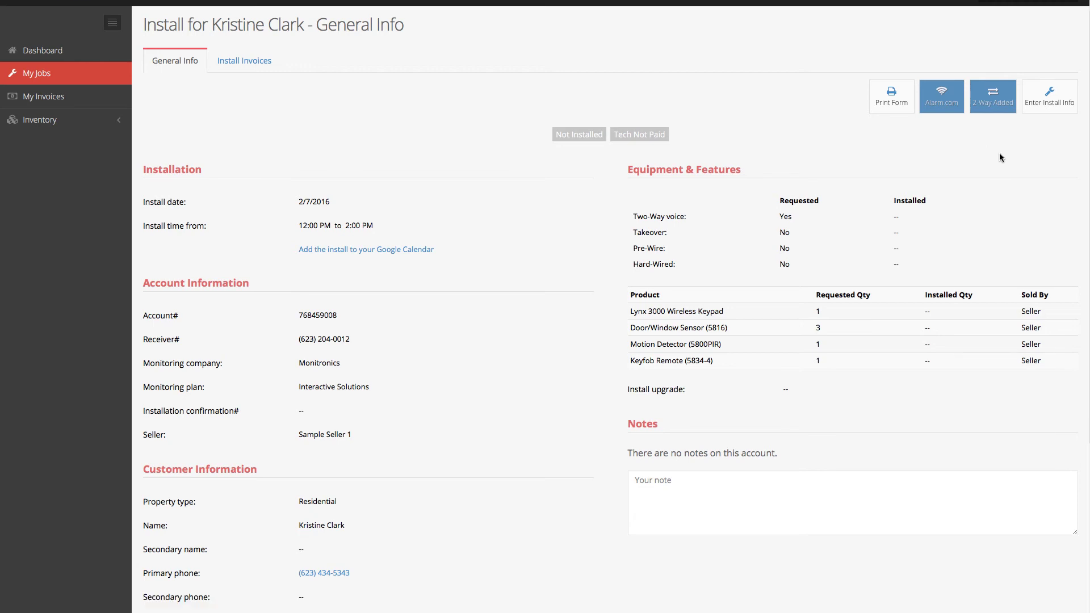
scroll(1000, 152, up, 1)
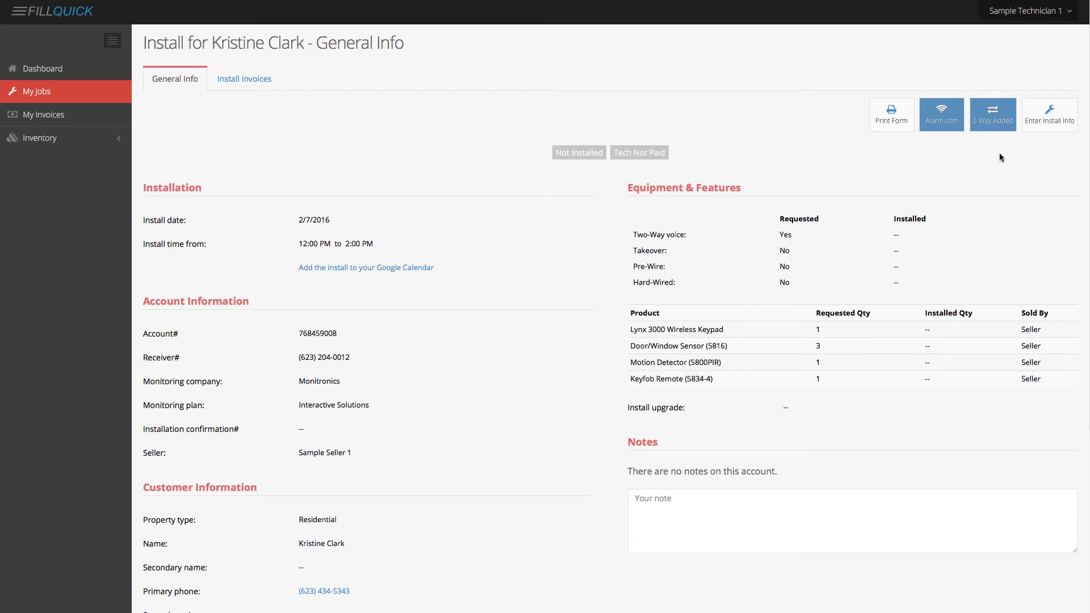
- Enter the installation confirmation number in the installation information form
click(1043, 123)
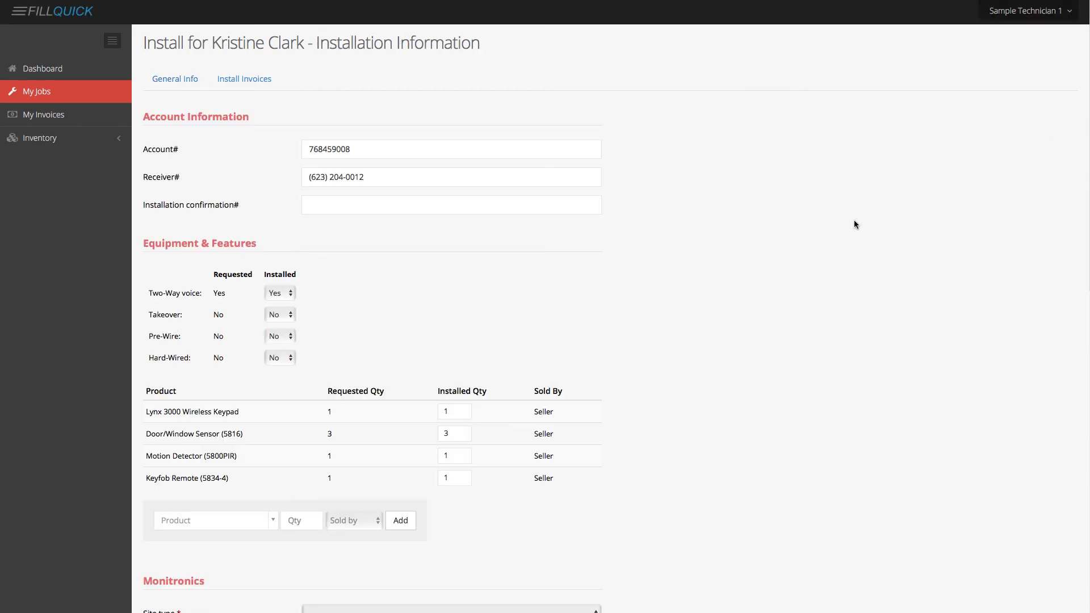
click(392, 207)
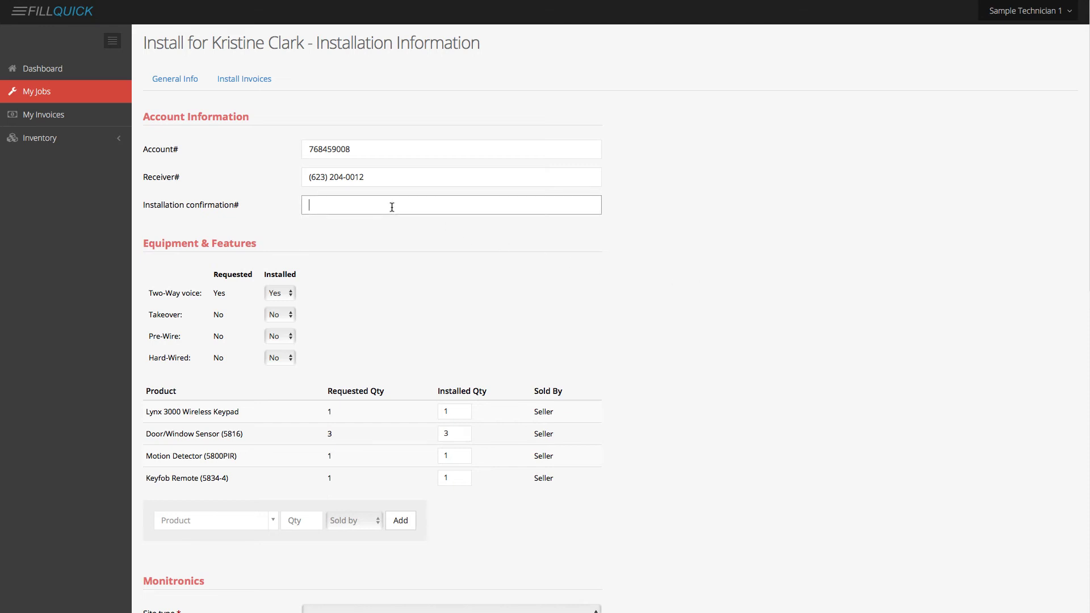
click(645, 323)
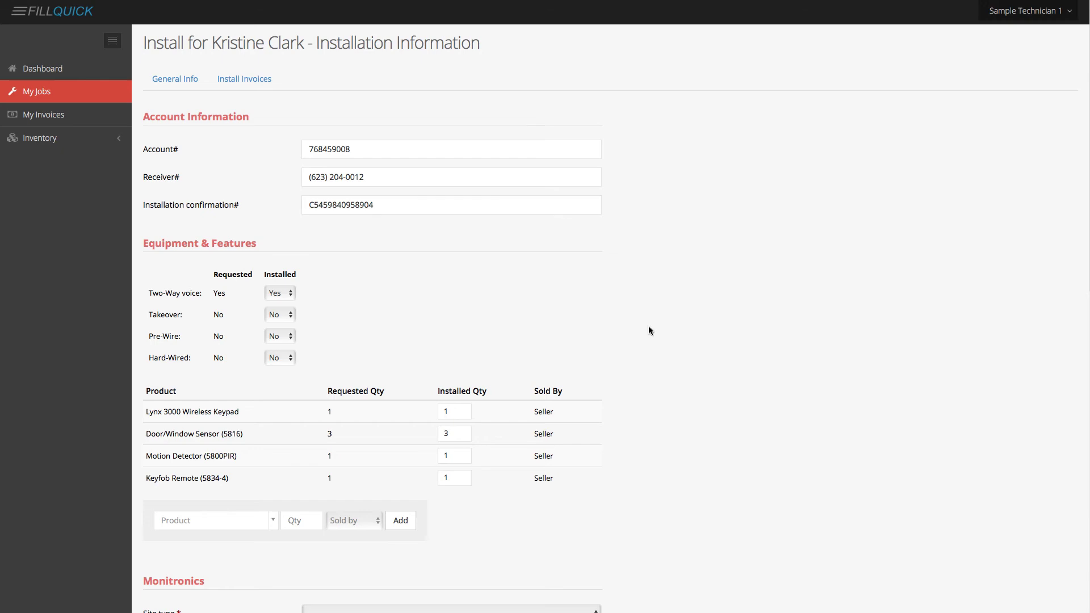
scroll(649, 325, down, 3)
scroll(748, 402, down, 4)
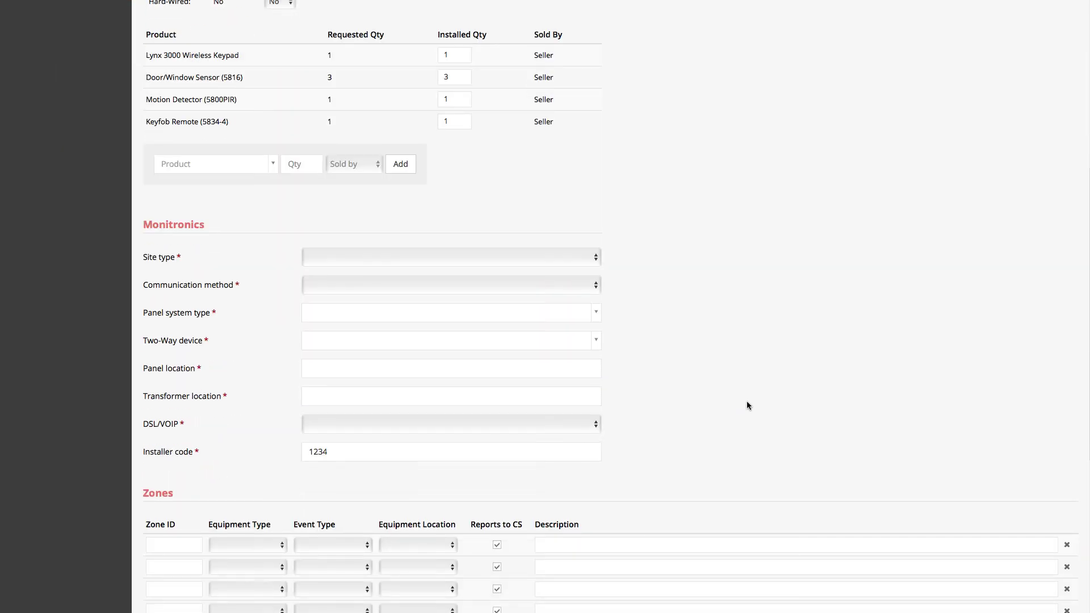
scroll(747, 406, down, 1)
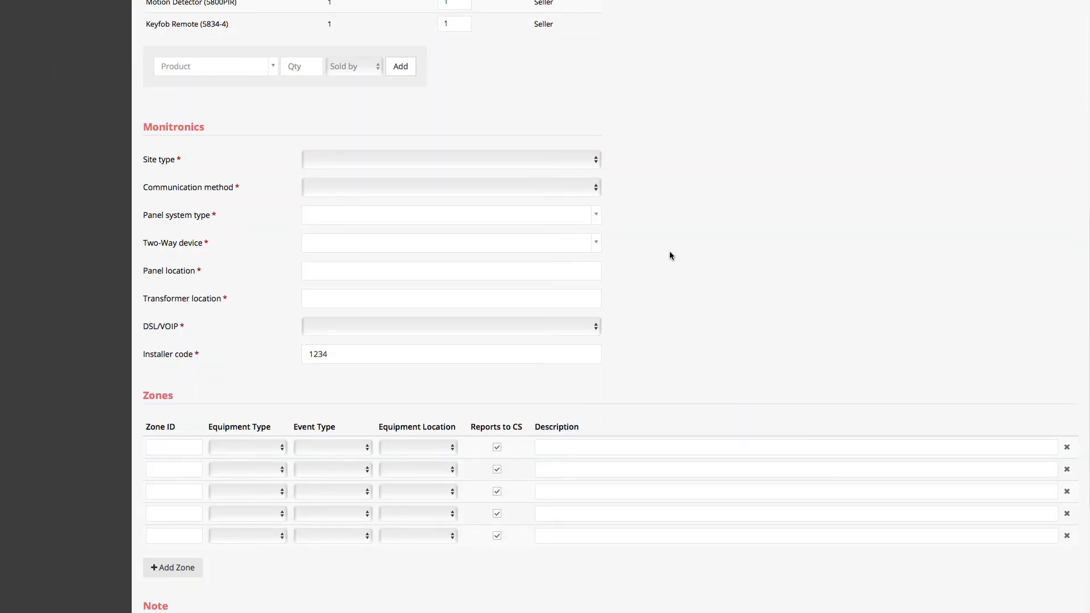
- Set site type Residential: Burglary/Fire, Cell primary communication, Go Control panel and Alarm.com Go Control GSM cell system
click(382, 161)
click(339, 217)
click(340, 187)
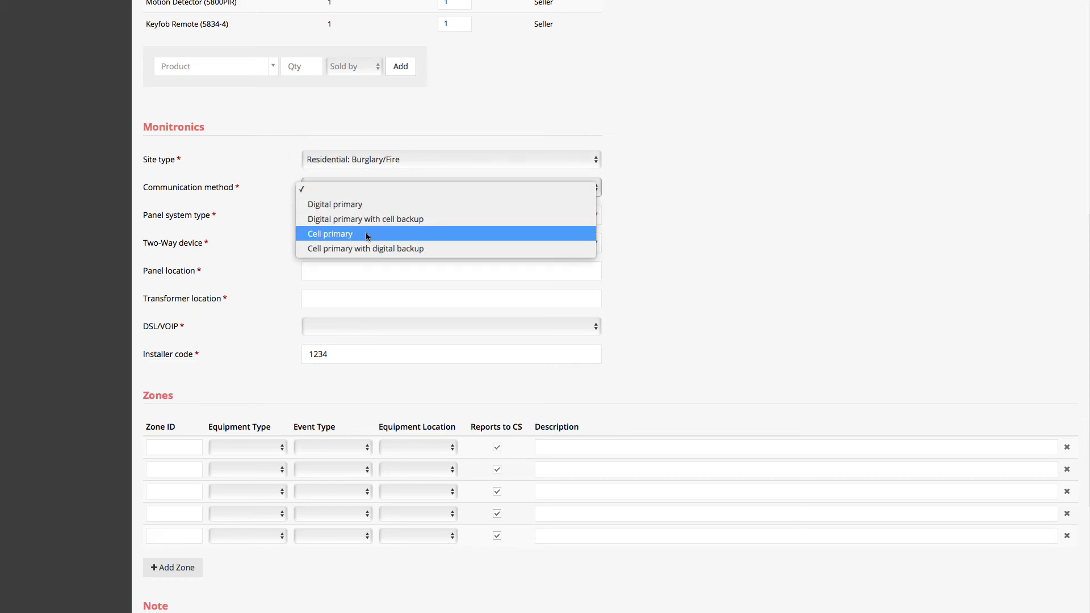
click(377, 231)
click(333, 215)
text(go con)
key(Return)
click(360, 244)
click(376, 298)
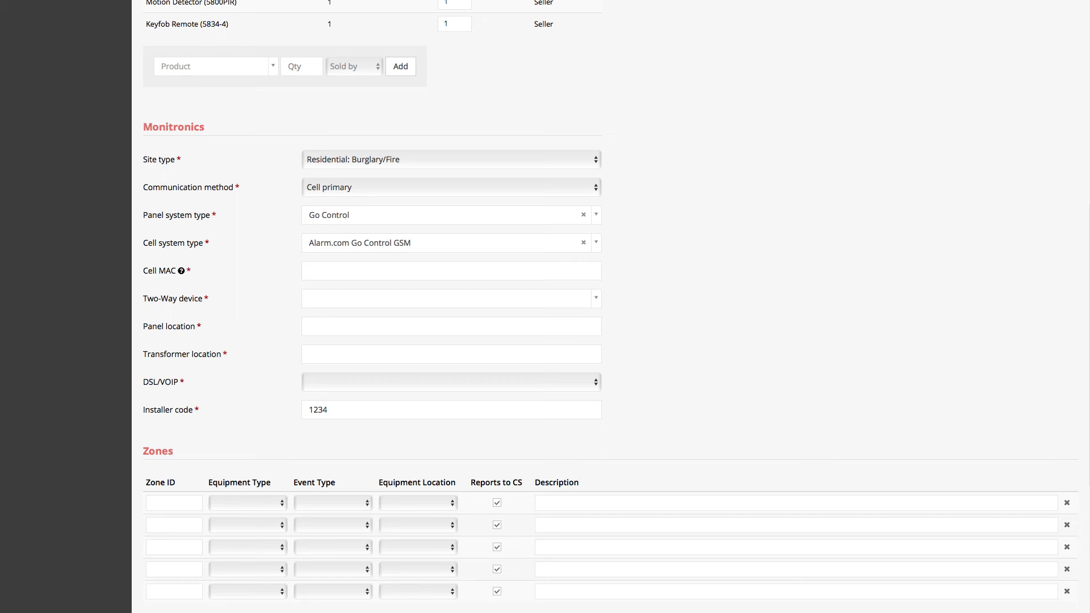
- Accept the suggested cell MAC and choose Go Control (Integrated) as the two-way device
click(336, 270)
click(318, 292)
click(341, 298)
click(404, 340)
- Set panel and transformer locations to Master Closet and DSL/VOIP to None
click(359, 327)
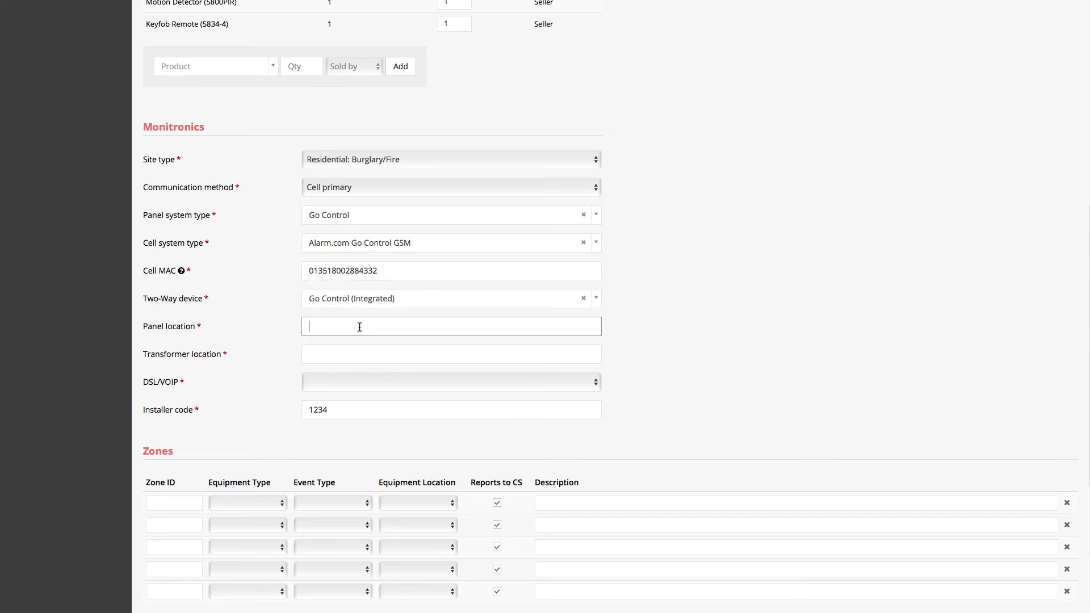
text(Master Closet)
key(Tab)
text(Master Closet)
key(Tab)
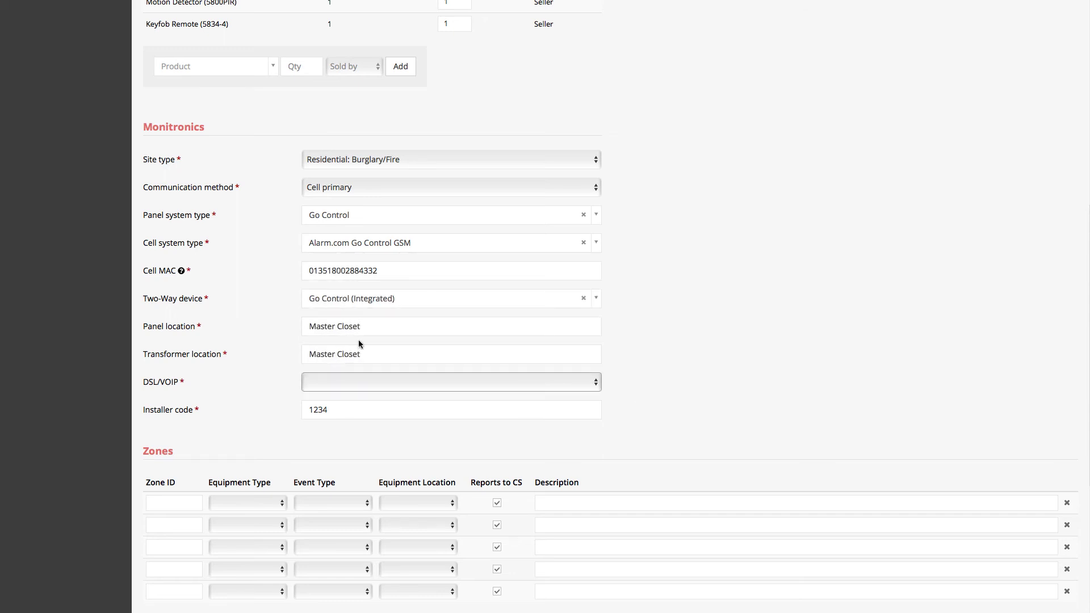
click(359, 382)
click(360, 398)
scroll(347, 454, down, 4)
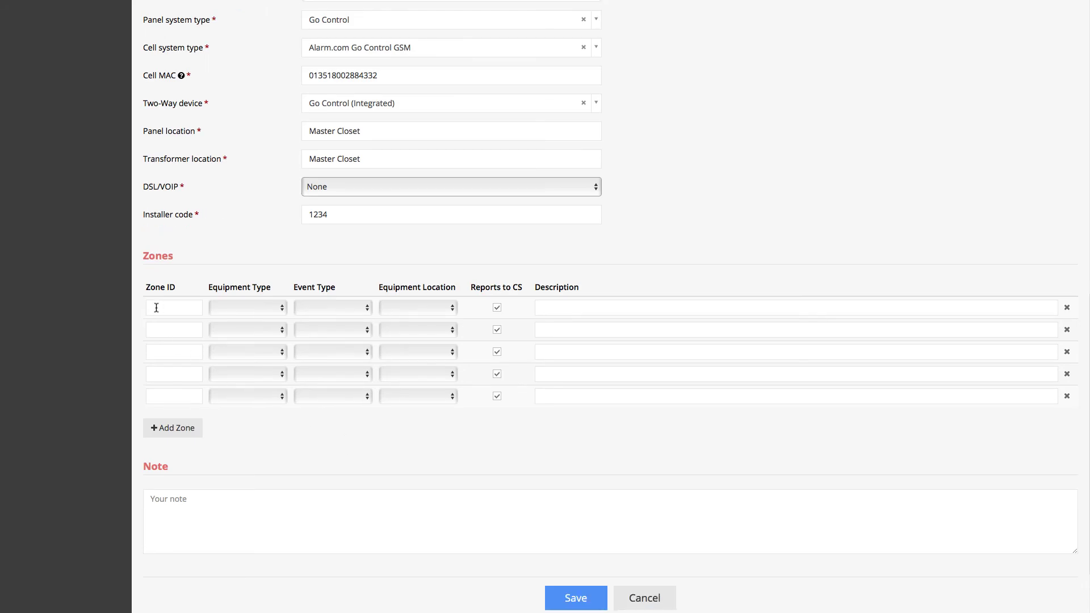
- Add zone 1: Door contact, Burglary, Front door, described 'Front door sensor'
click(158, 307)
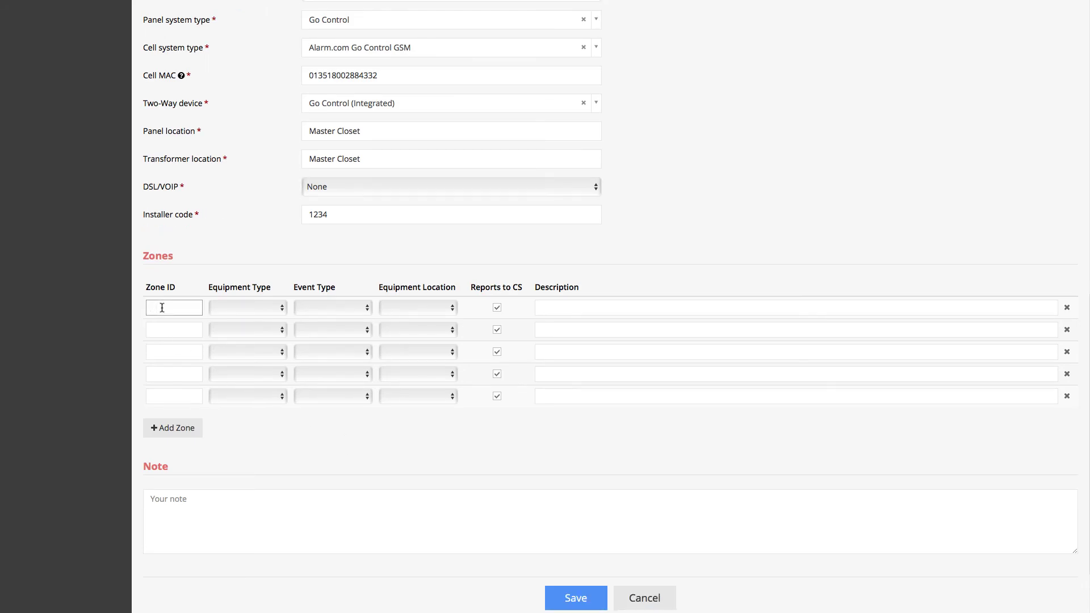
text(1)
key(Tab)
key(d)
key(Tab)
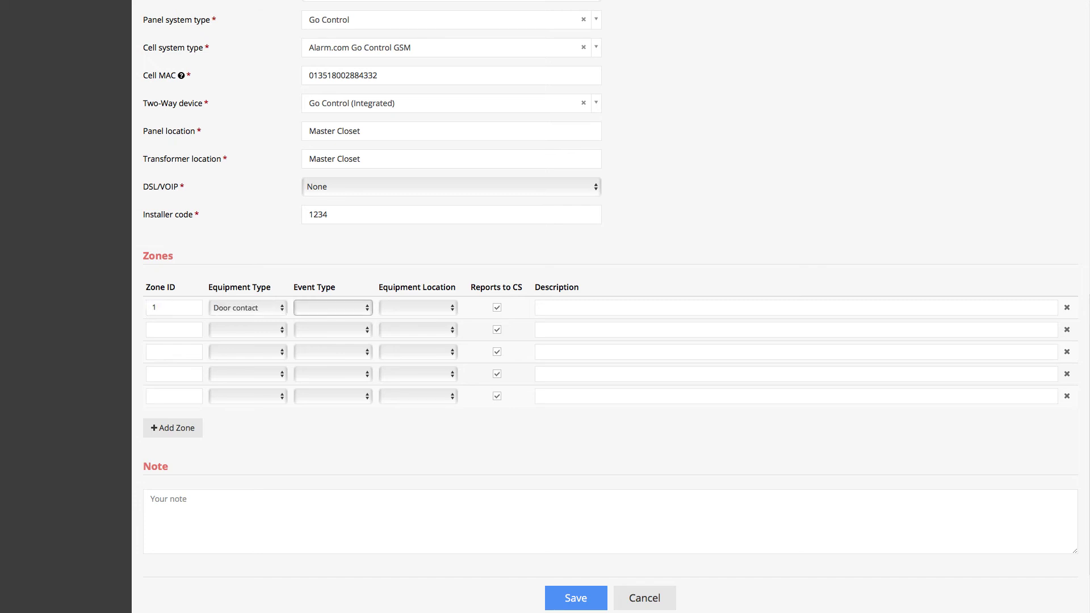
key(b)
key(Tab)
key(f)
key(Tab)
text(Front door sensor)
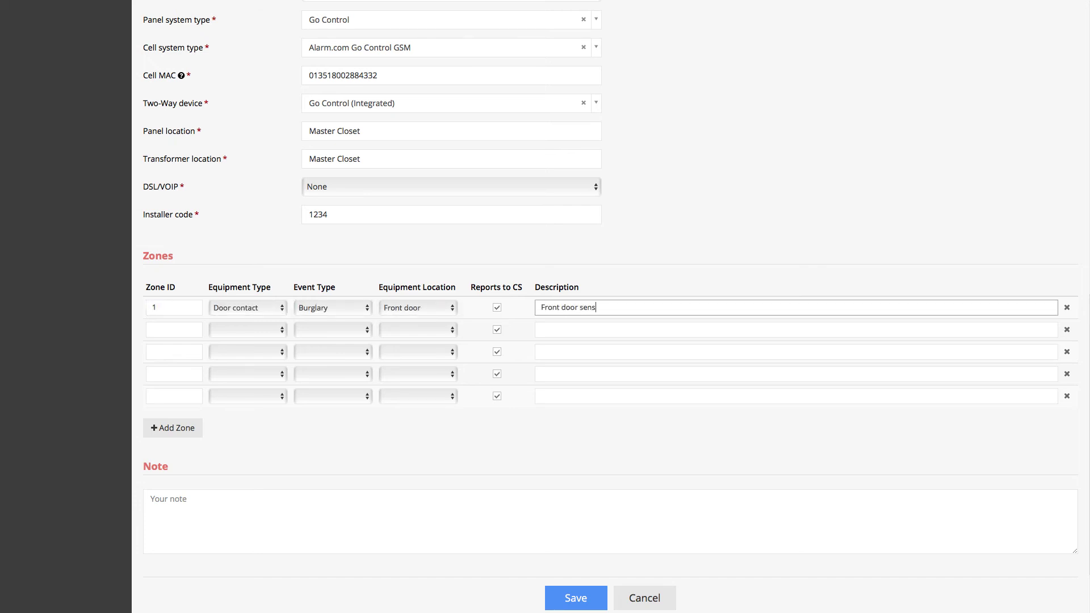
key(Tab)
- Add zone 2: Door contact, Burglary, Back door, described 'Back Door Sensor'
text(2)
key(Tab)
key(d)
key(Tab)
key(b)
key(Tab)
key(b)
key(Tab)
text(Back Door Sensor)
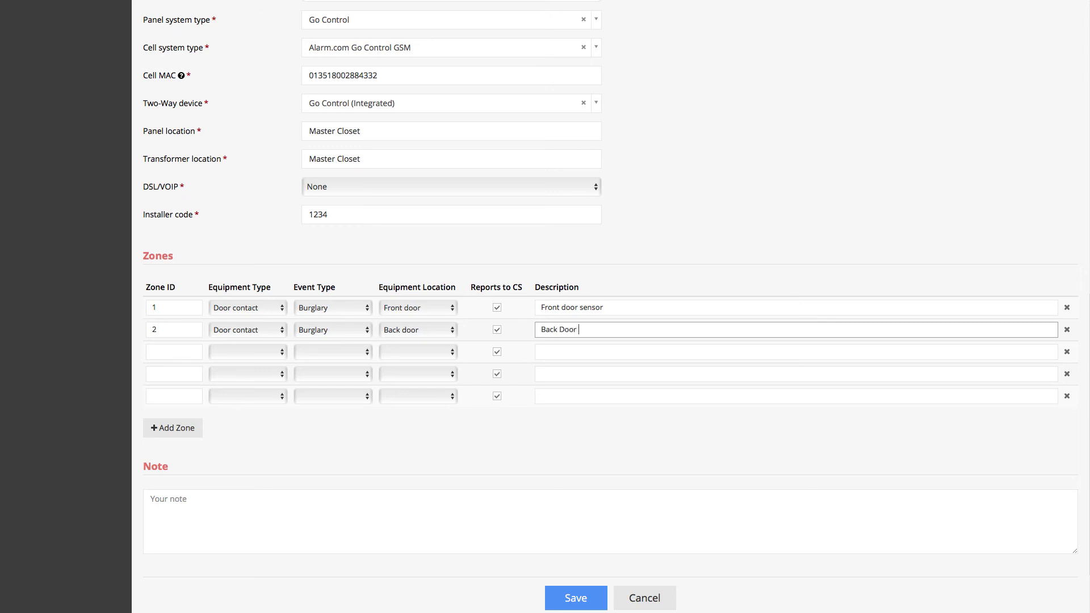
- Add zone 3 as a Family room Fire smoke detector, 'Family Room smoke Detector', and save the install
key(Tab)
text(3)
key(Tab)
key(s)
key(Tab)
key(f)
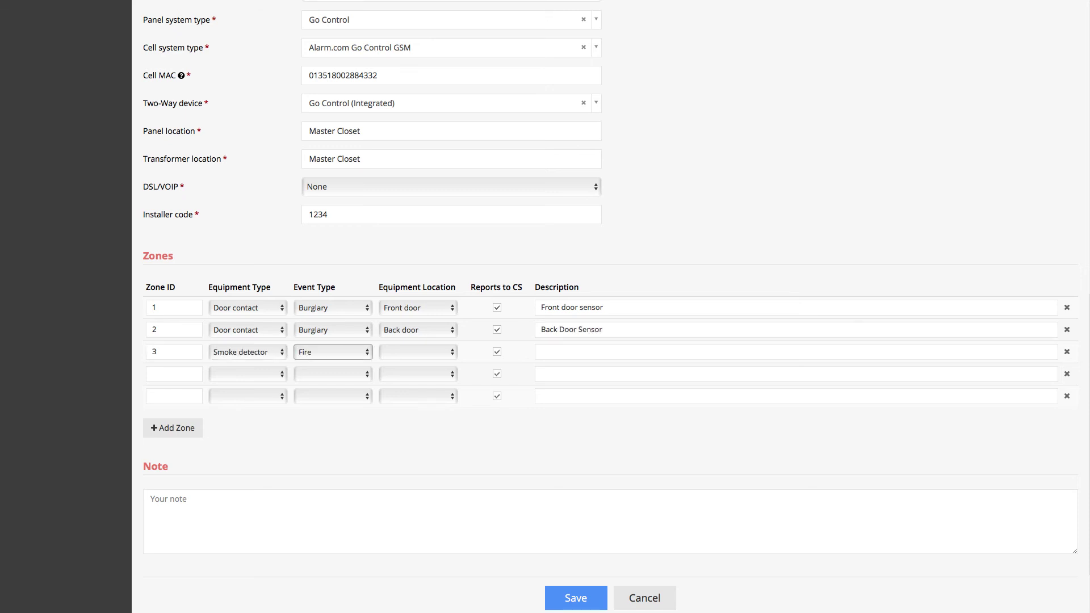
key(Tab)
key(f)
key(Tab)
text(Family Room smoke Detector)
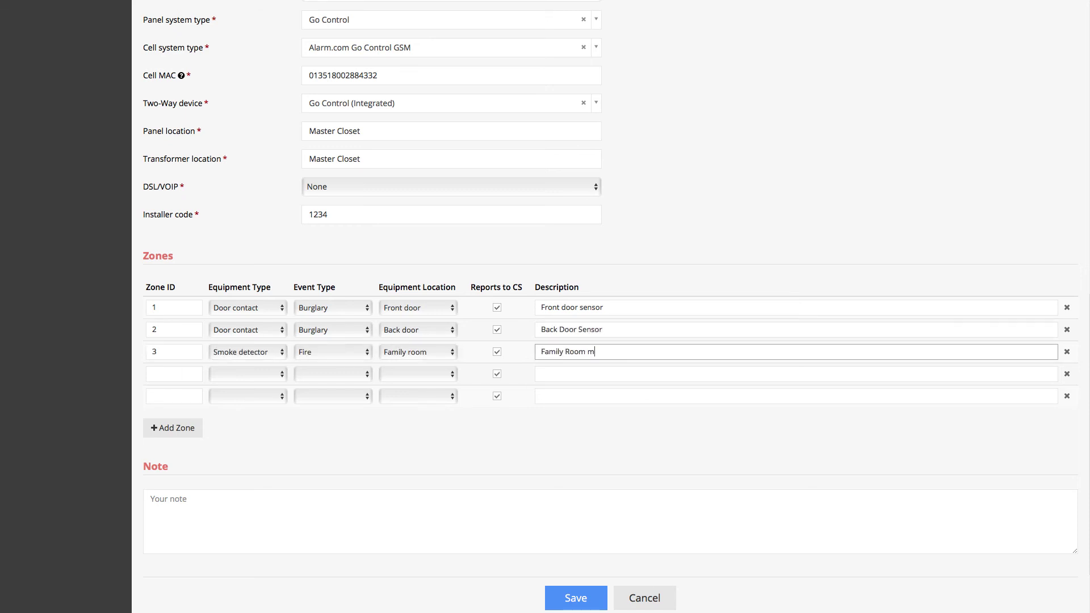
key(Tab)
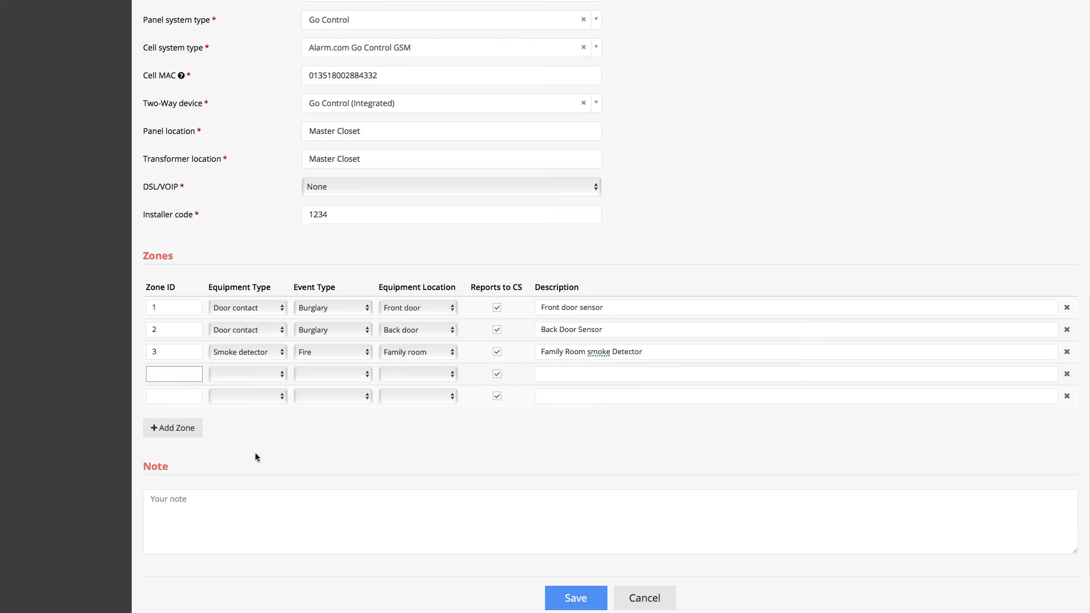
scroll(293, 508, down, 1)
scroll(294, 507, down, 2)
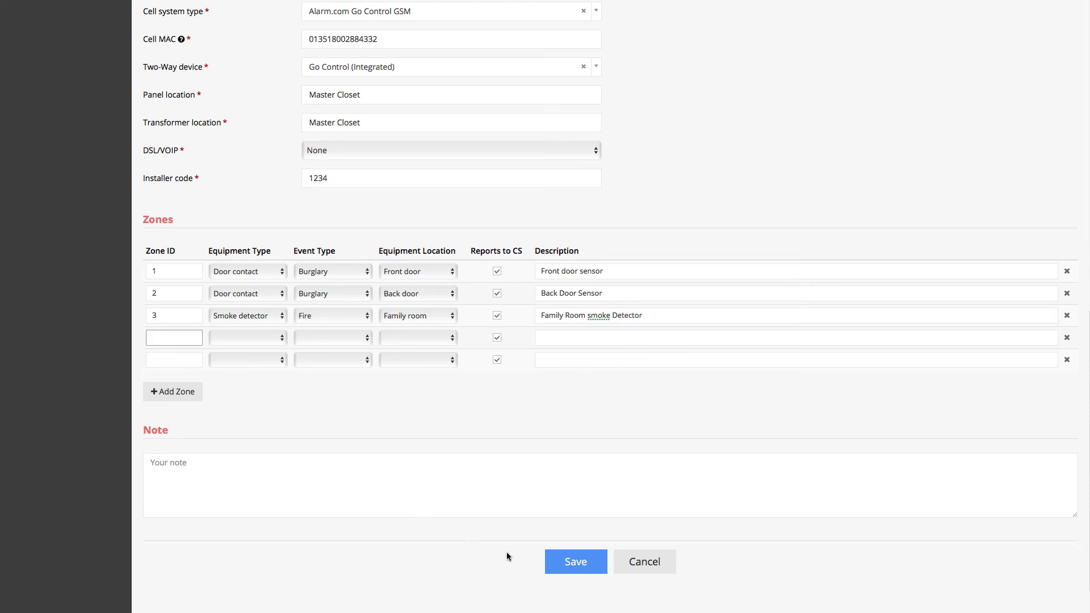
click(568, 562)
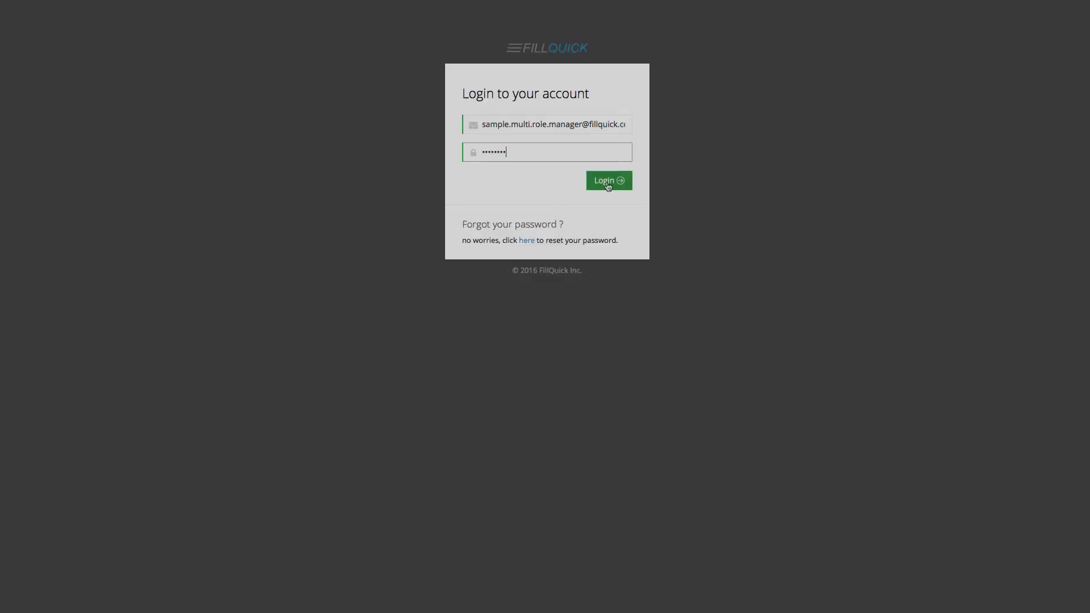
- Log in to the multi-role manager account to reach the company Dashboard
click(606, 180)
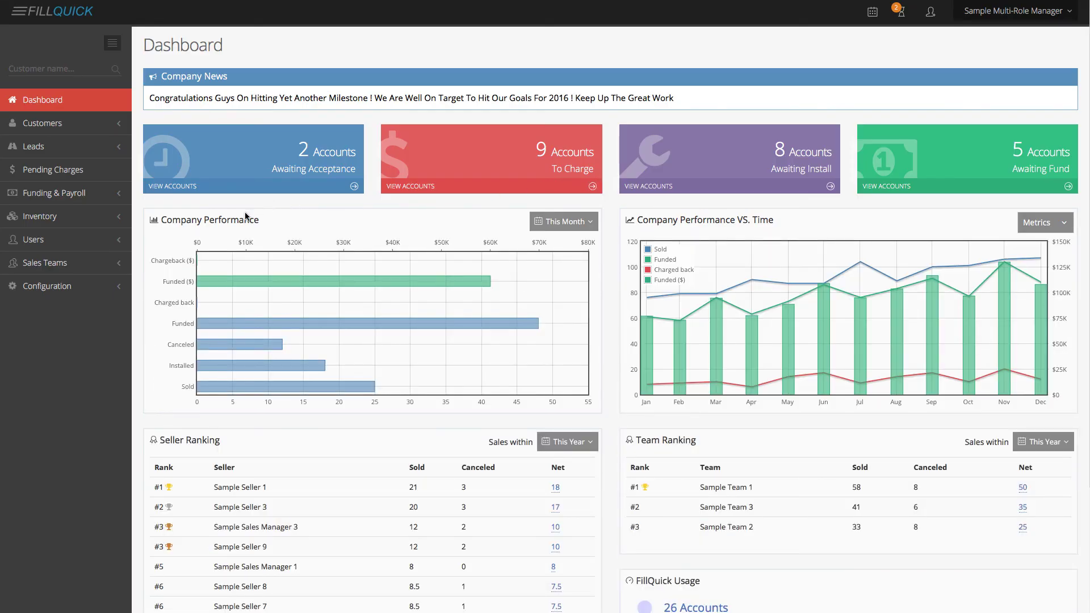
- From Customers > Account List, open the installed customer shown with No submit monitoring status
click(56, 130)
click(57, 165)
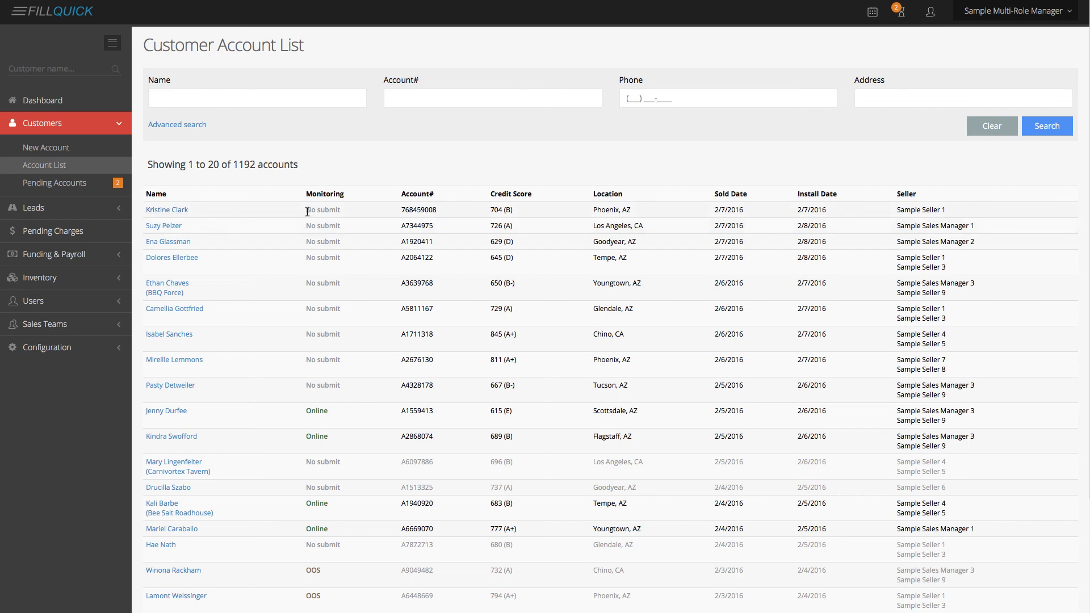
drag(307, 212, 340, 210)
click(333, 211)
click(178, 210)
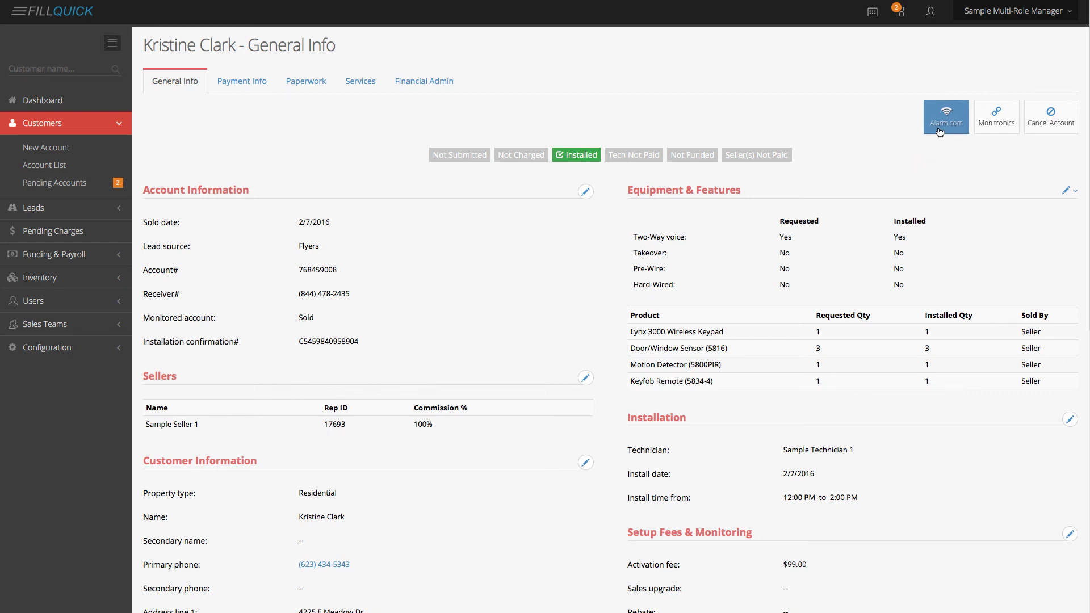
- On the Monitronics form, retrieve and save the PHOENIX AZ PD, FD and MED dispatch agencies
click(995, 128)
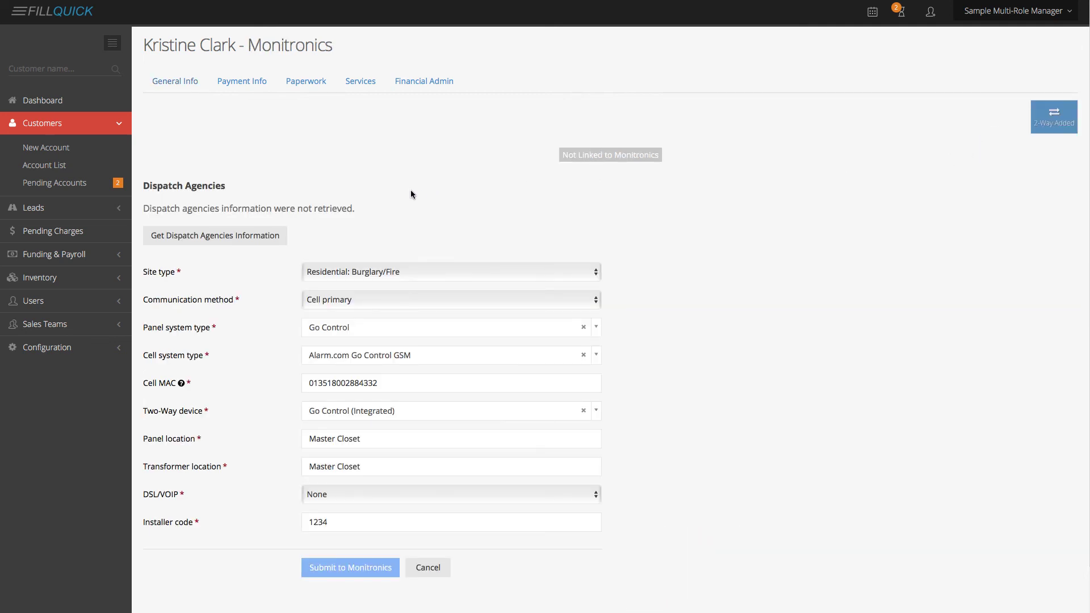
click(253, 245)
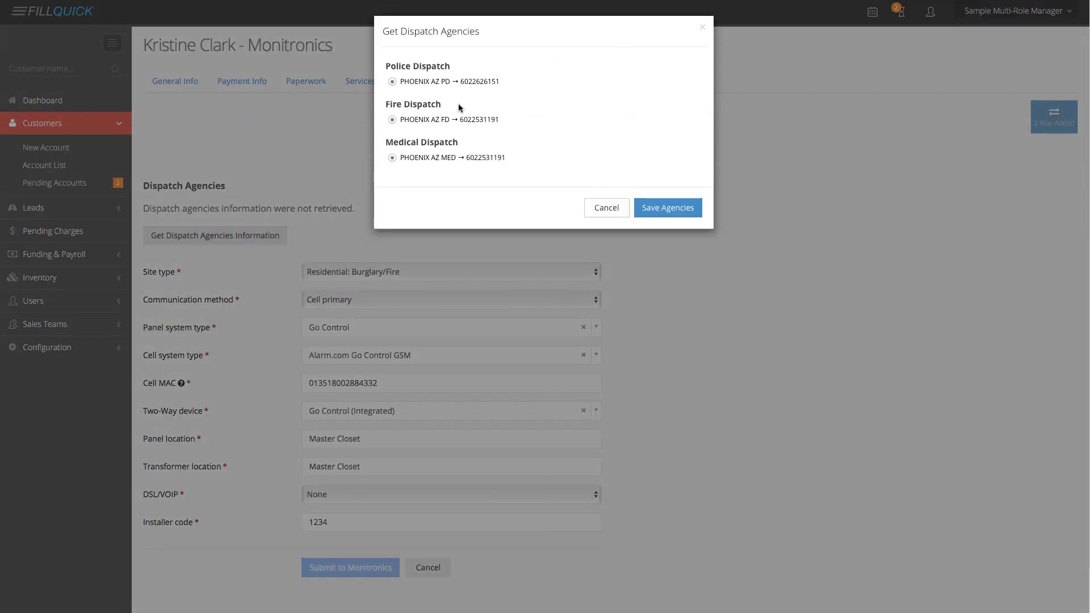
click(694, 209)
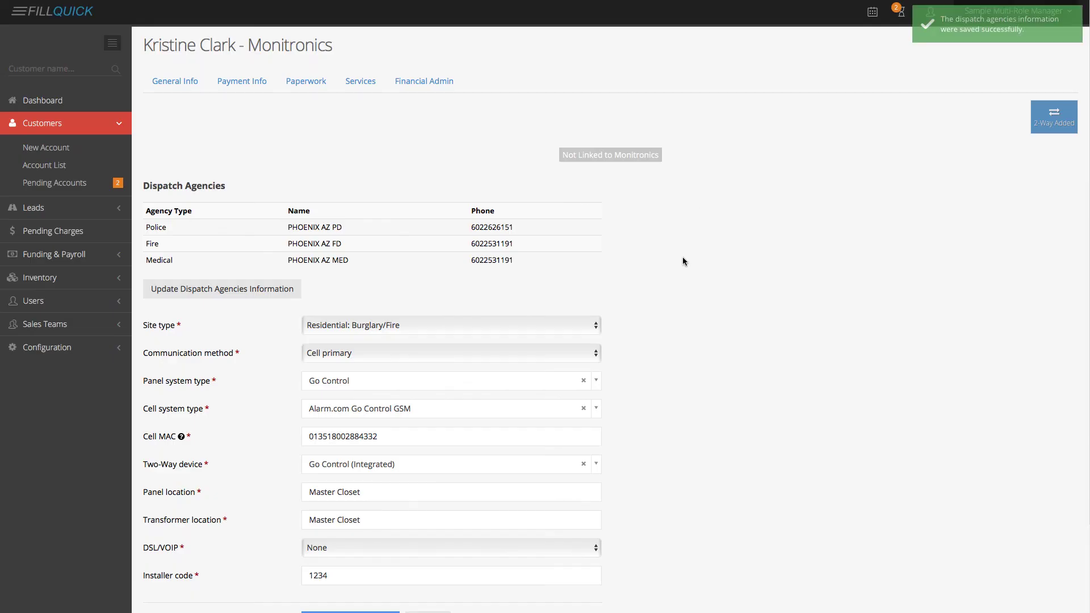
scroll(672, 259, down, 3)
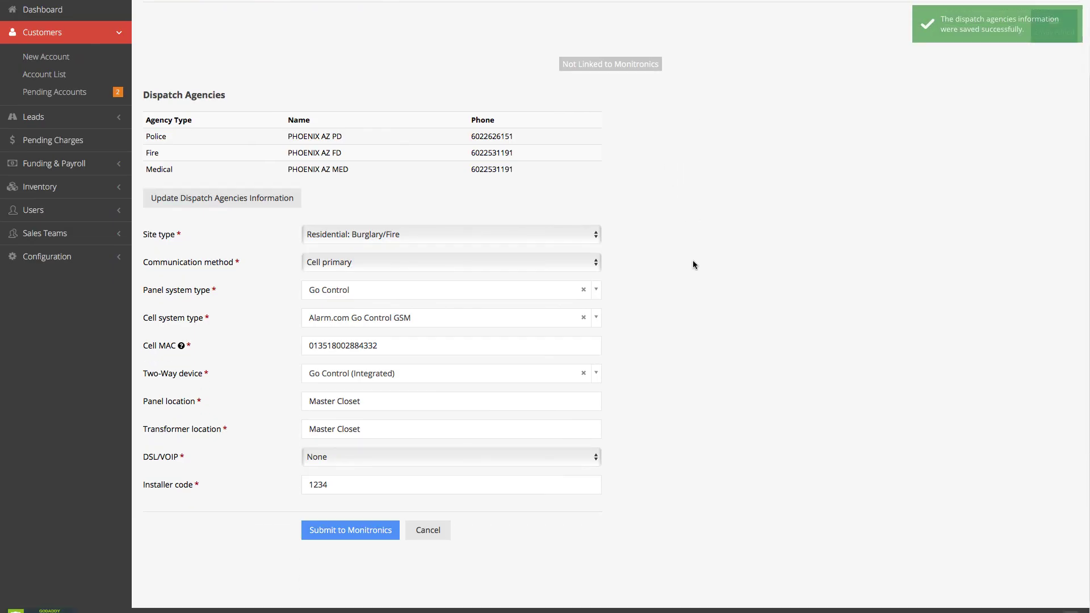
scroll(696, 278, down, 1)
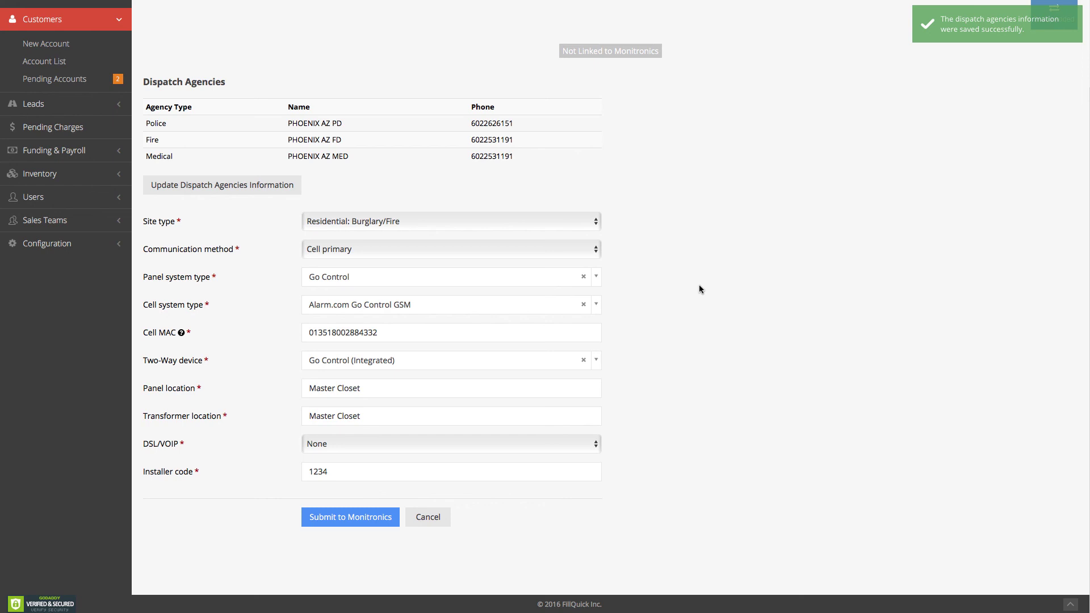
- Submit to Monitronics and confirm the monitoring status reads Online - In service
click(365, 522)
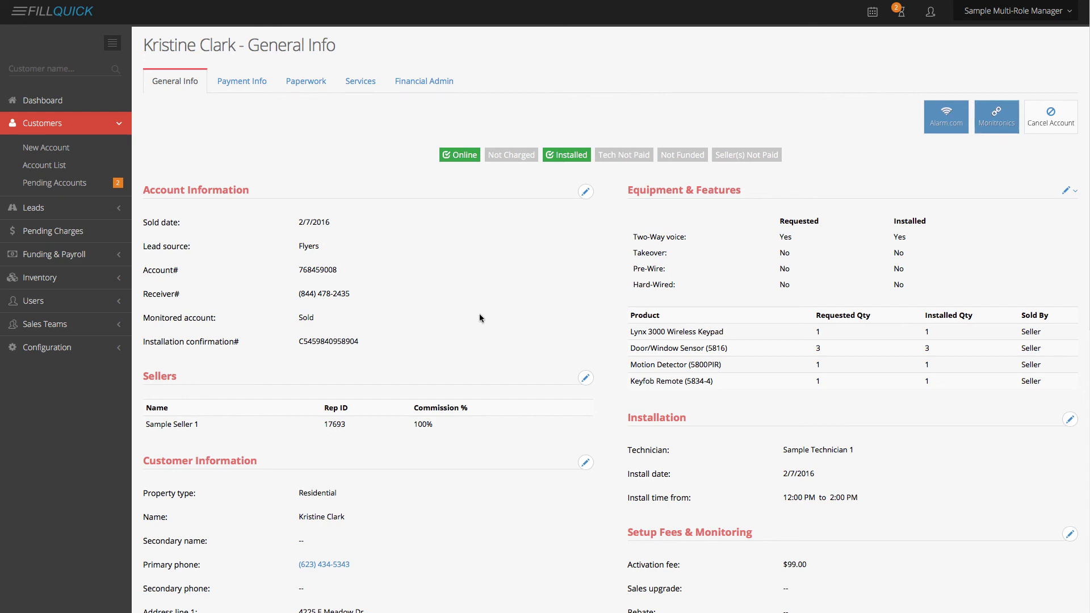
scroll(467, 328, down, 1)
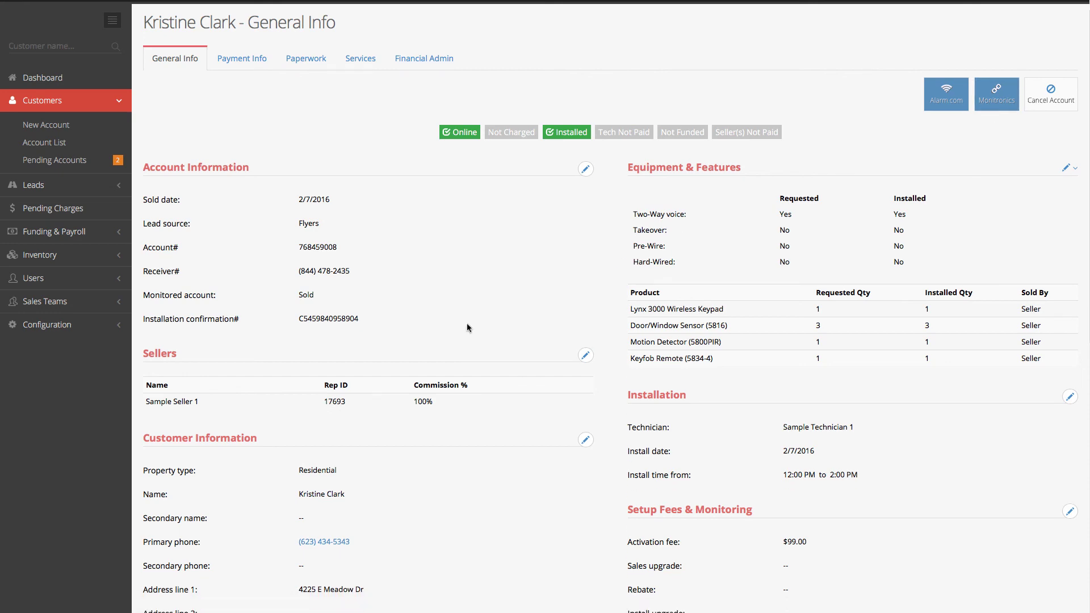
scroll(471, 320, down, 10)
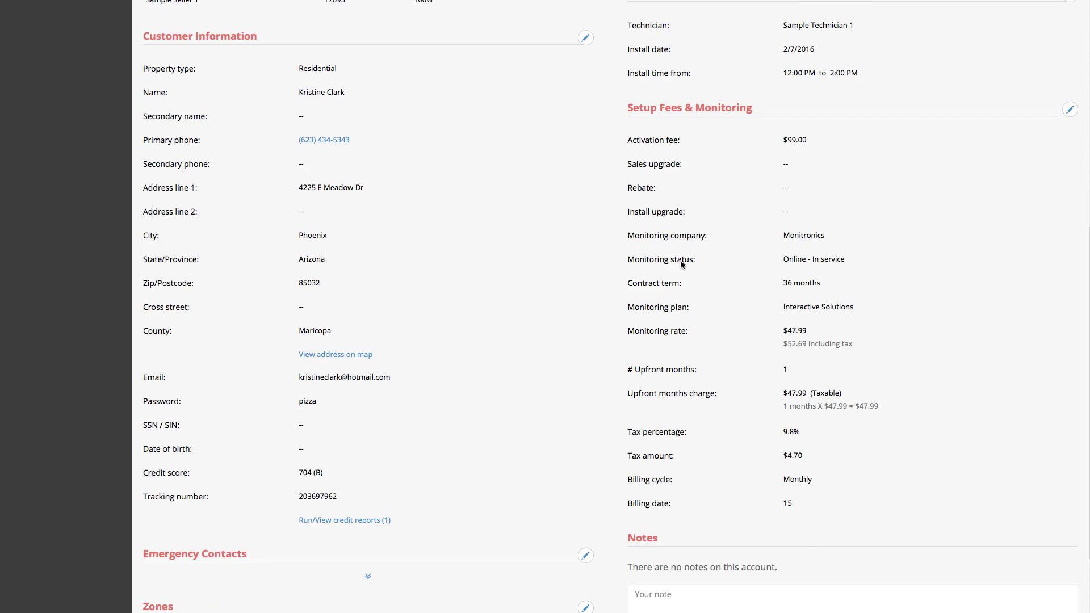
drag(786, 259, 849, 260)
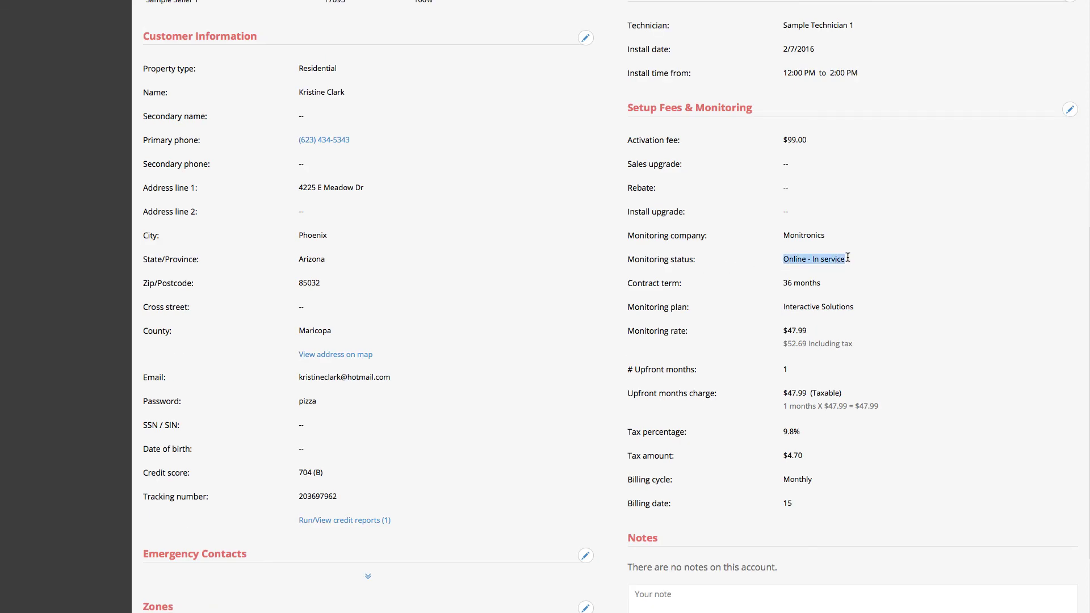
click(877, 270)
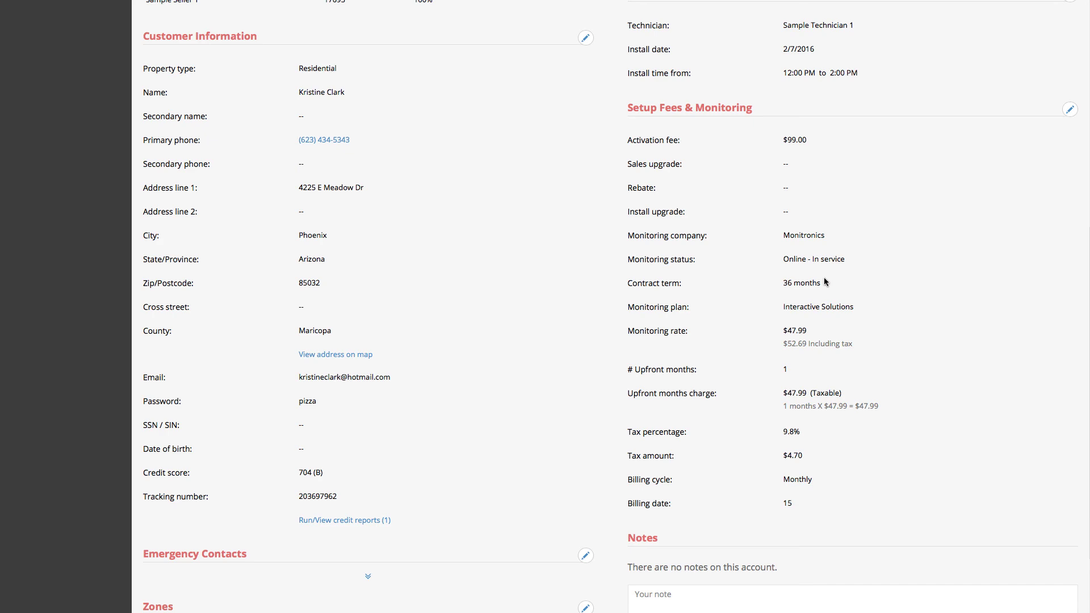
scroll(687, 267, up, 8)
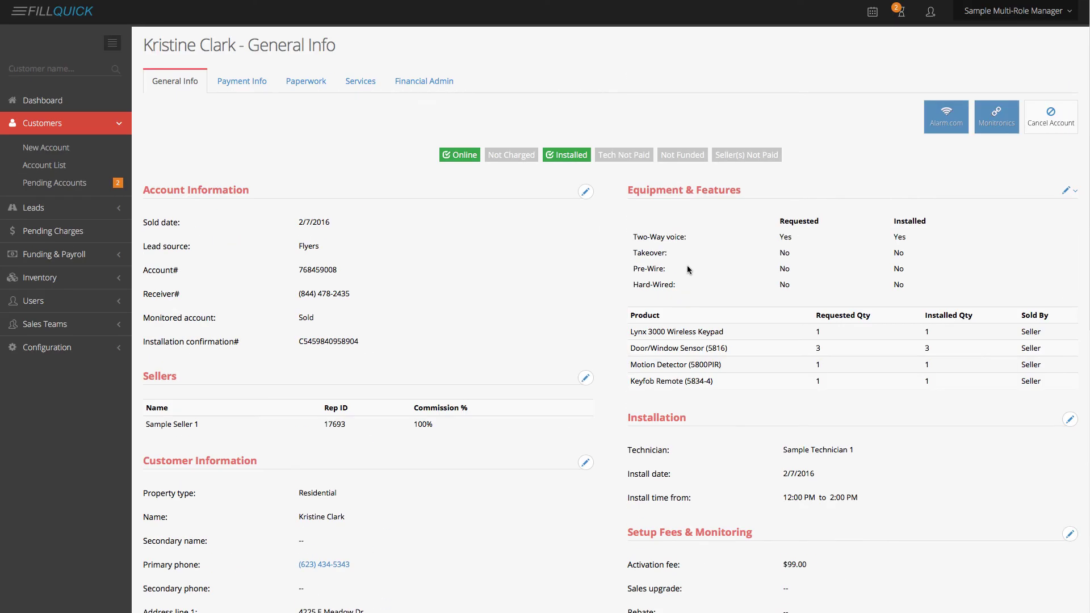